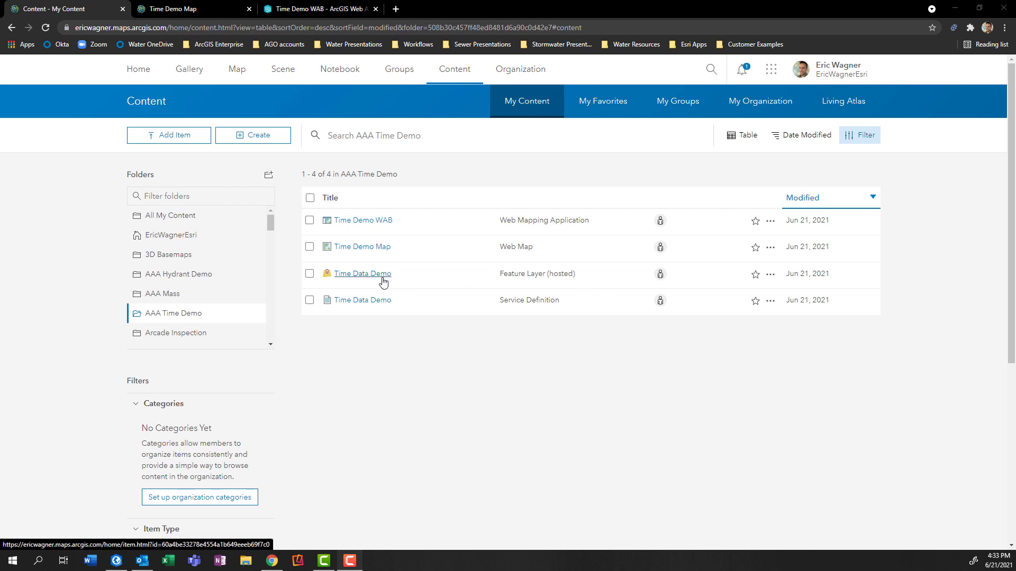
- Open the Time Data Demo item's Water Main Breaks data and show LeakDate's detailed view as a Date field
left_click(384, 274)
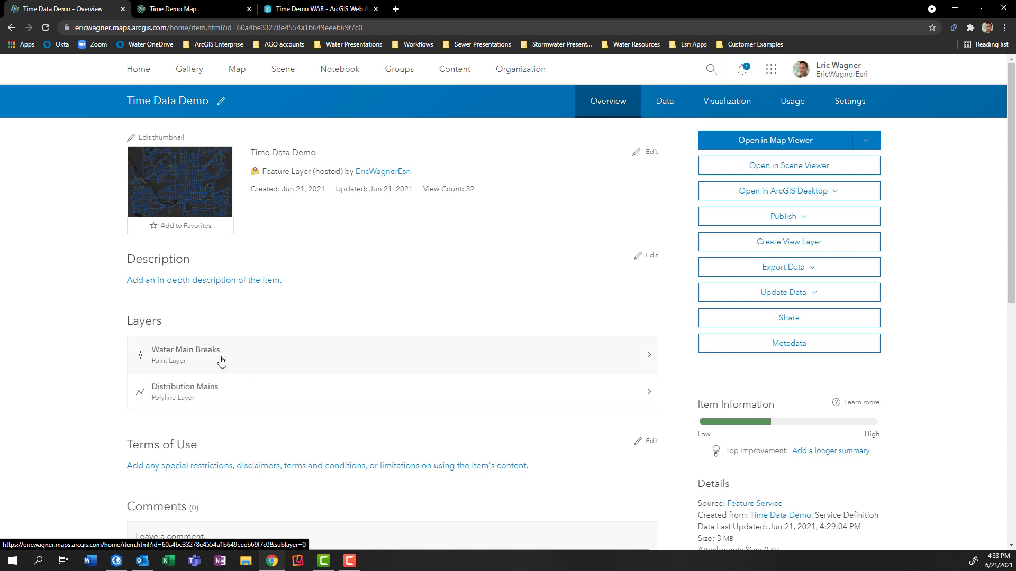
left_click(229, 359)
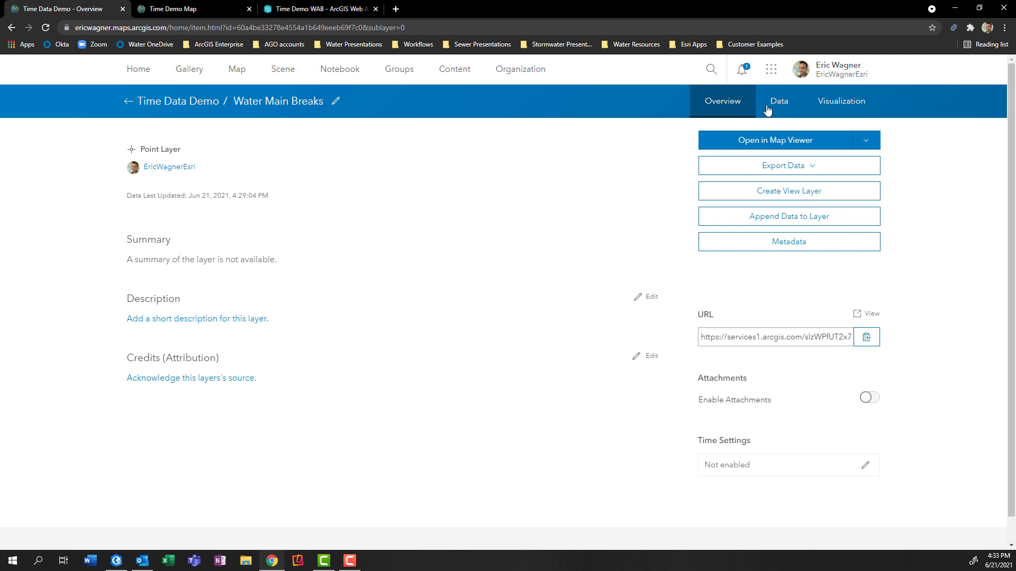
left_click(774, 102)
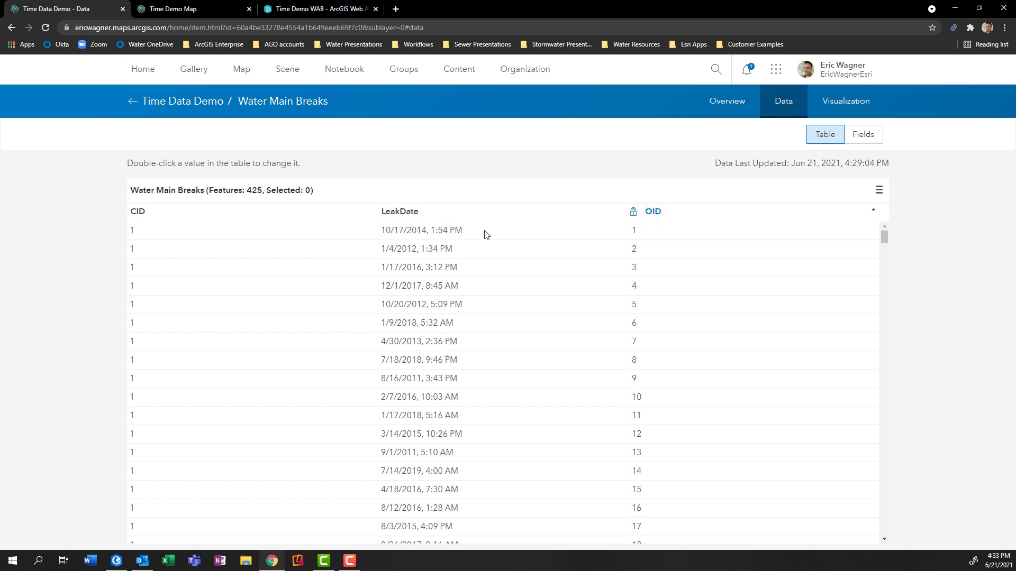
left_click(483, 211)
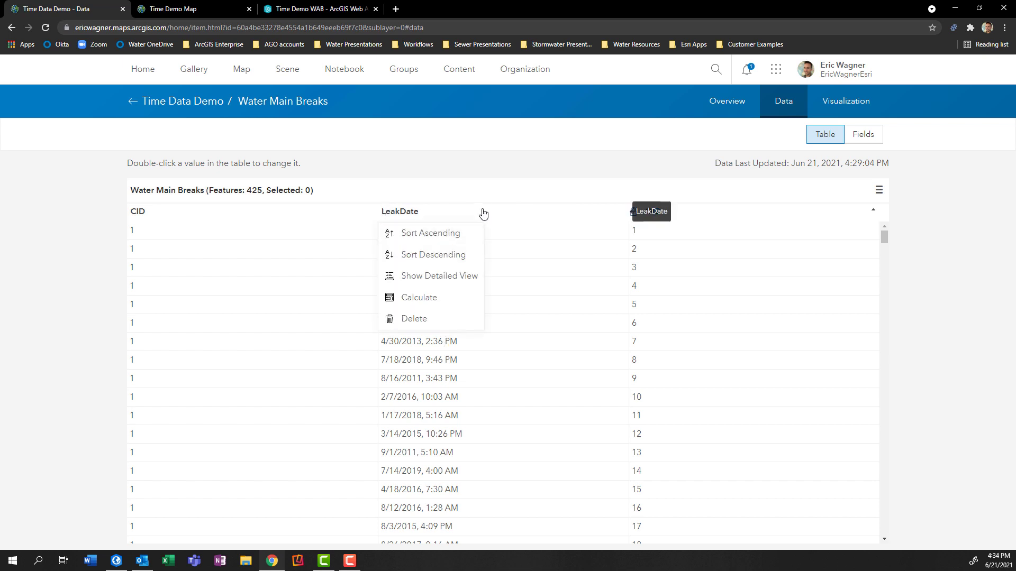
left_click(457, 280)
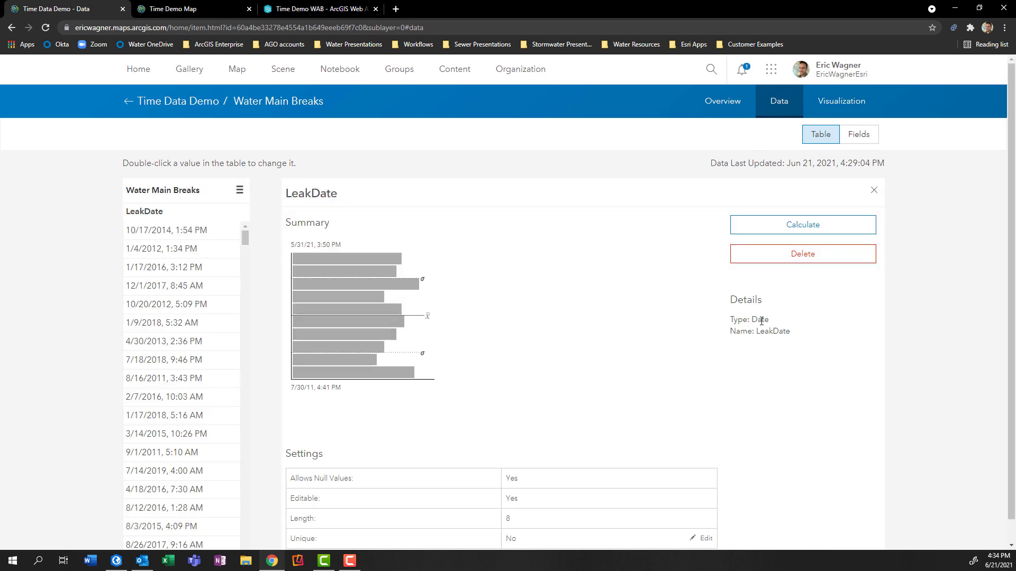
left_click_drag(770, 320, 752, 320)
- In the layer's Time Settings, check Enable time, choose LeakDate as the time field and save
left_click(728, 110)
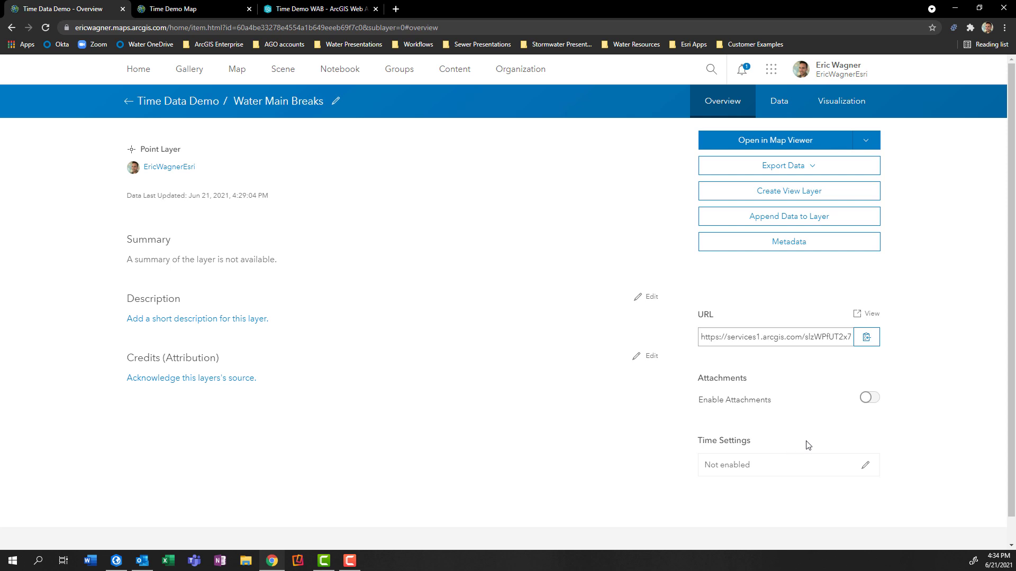
left_click(866, 466)
left_click(405, 235)
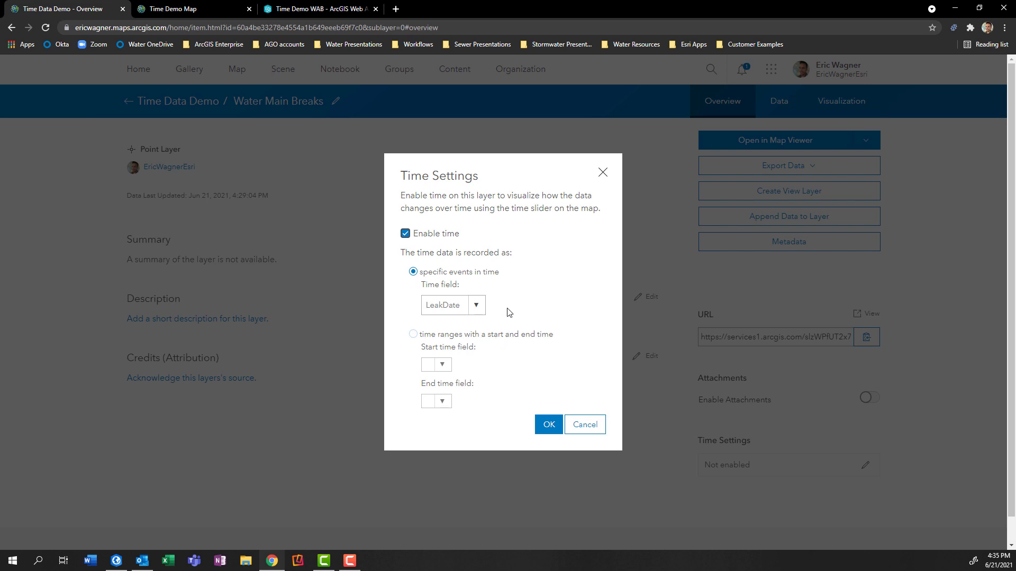
left_click(478, 306)
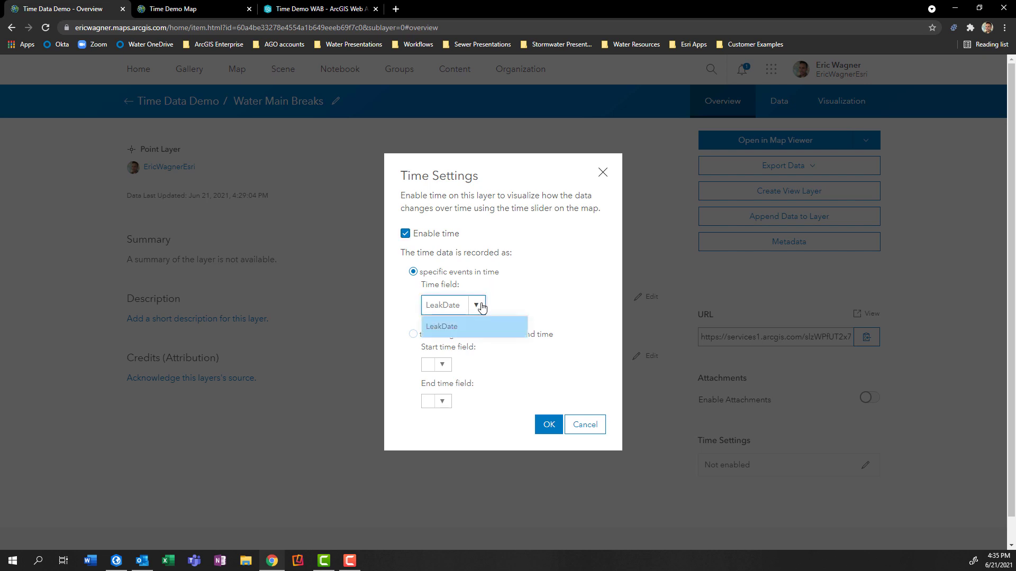
left_click(481, 306)
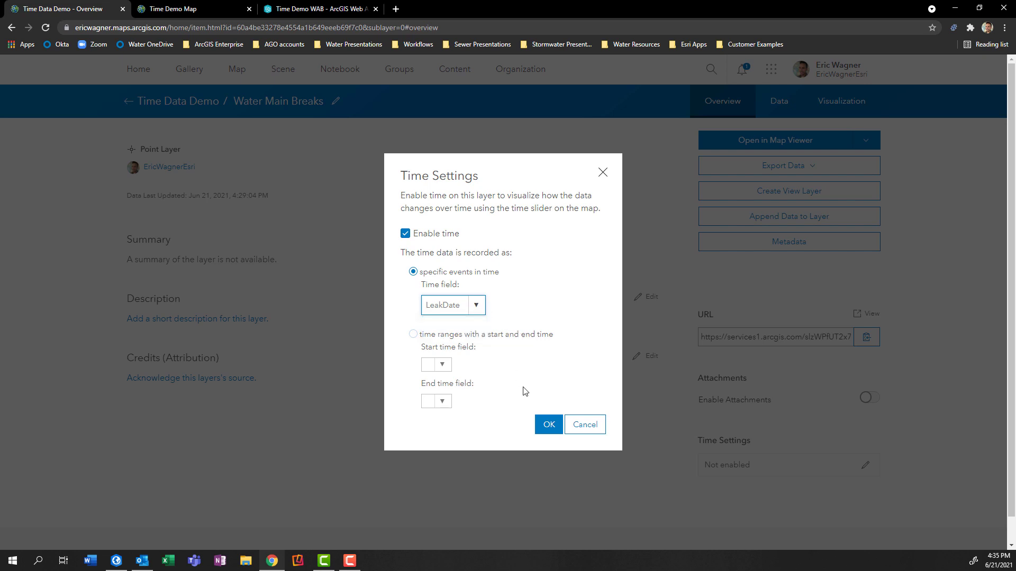
left_click(547, 424)
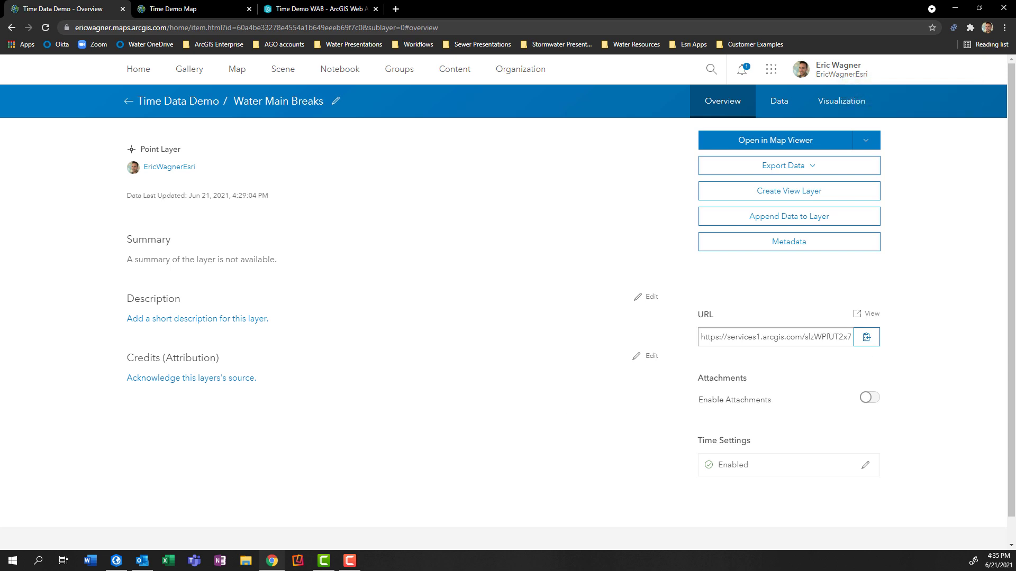
- In ArcGIS Pro, add the portal's Water Main Breaks layer to the map and view its Time properties
key("alt+Tab")
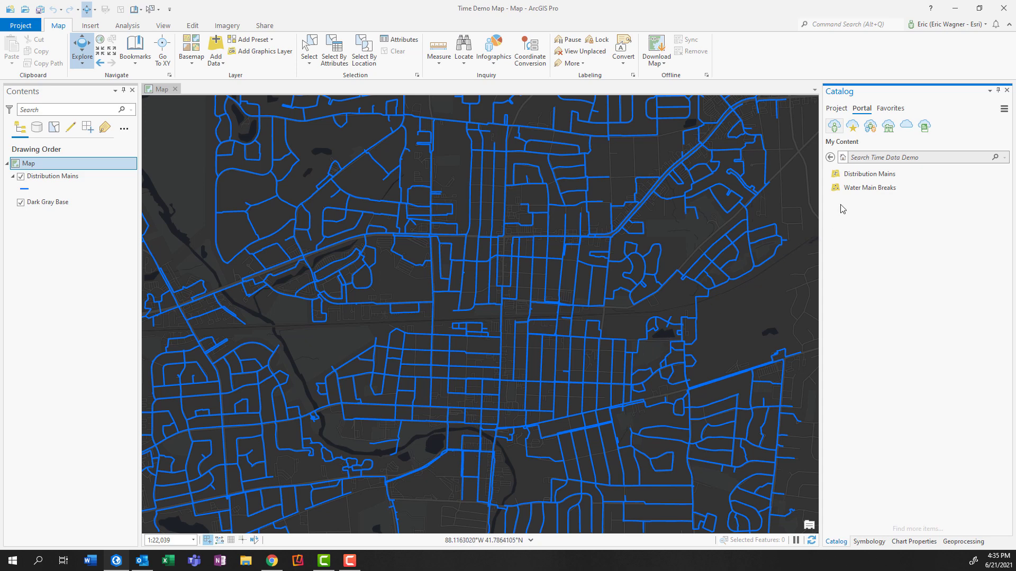
left_click(859, 189)
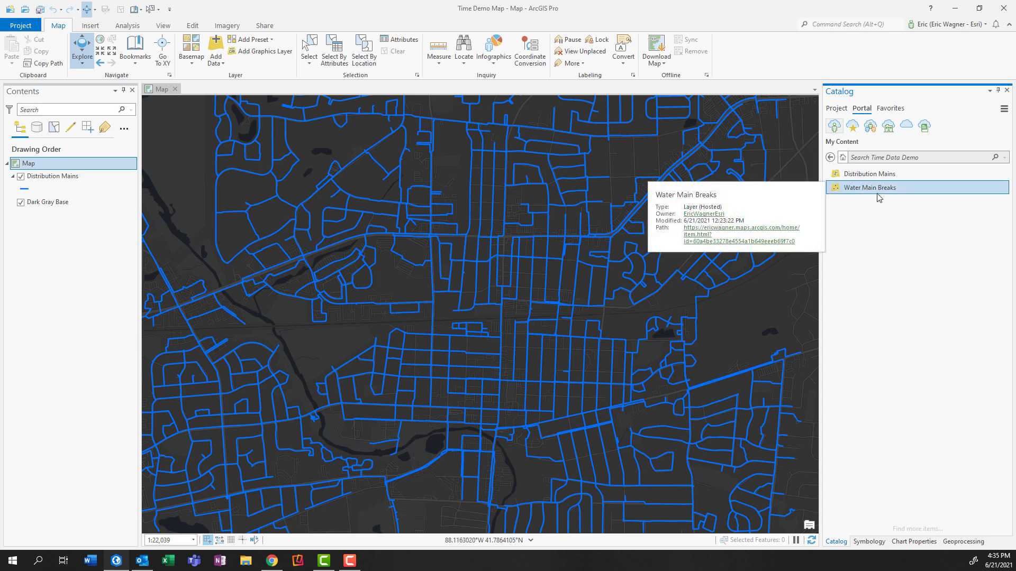
left_click_drag(876, 194, 527, 237)
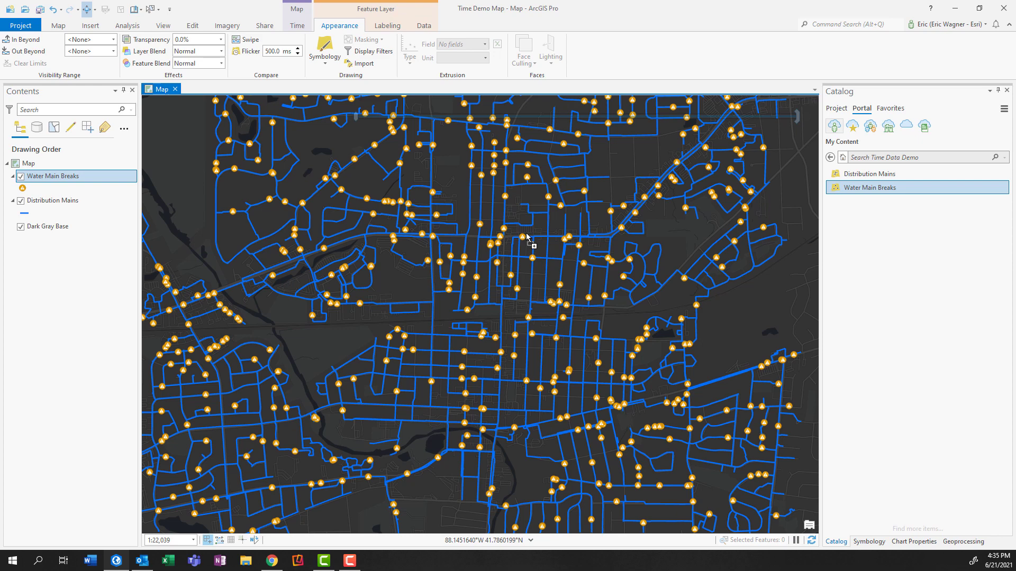
double_click(69, 177)
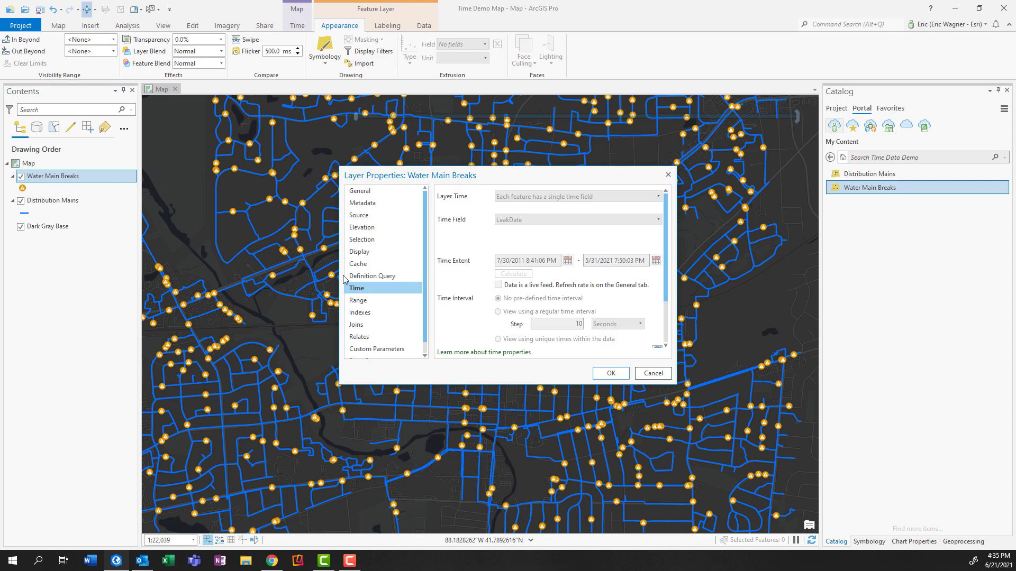
left_click(363, 290)
- Shrink the map time window to a few days and play the animation, pausing at 2015
left_click(650, 373)
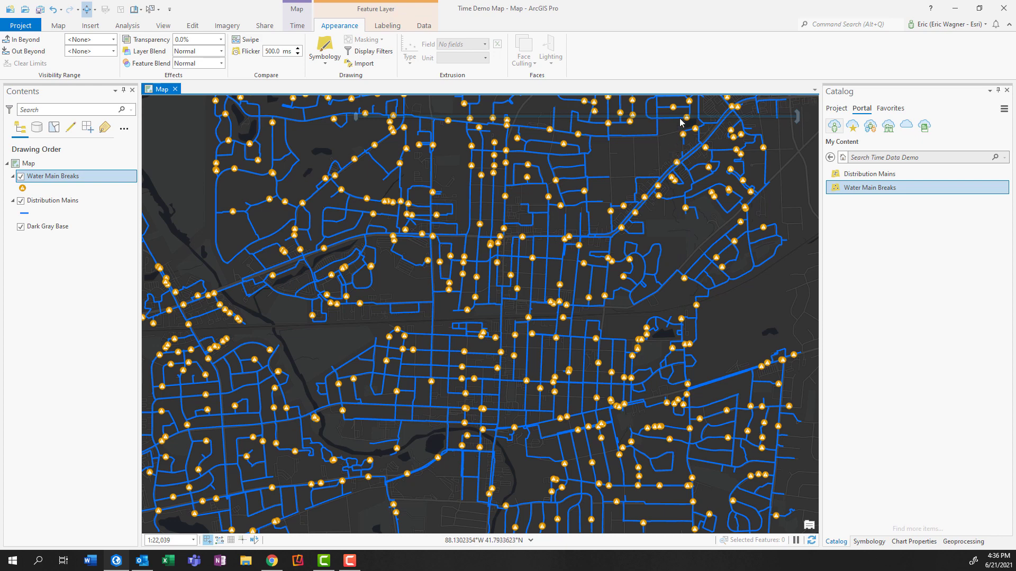
mouse_move(681, 122)
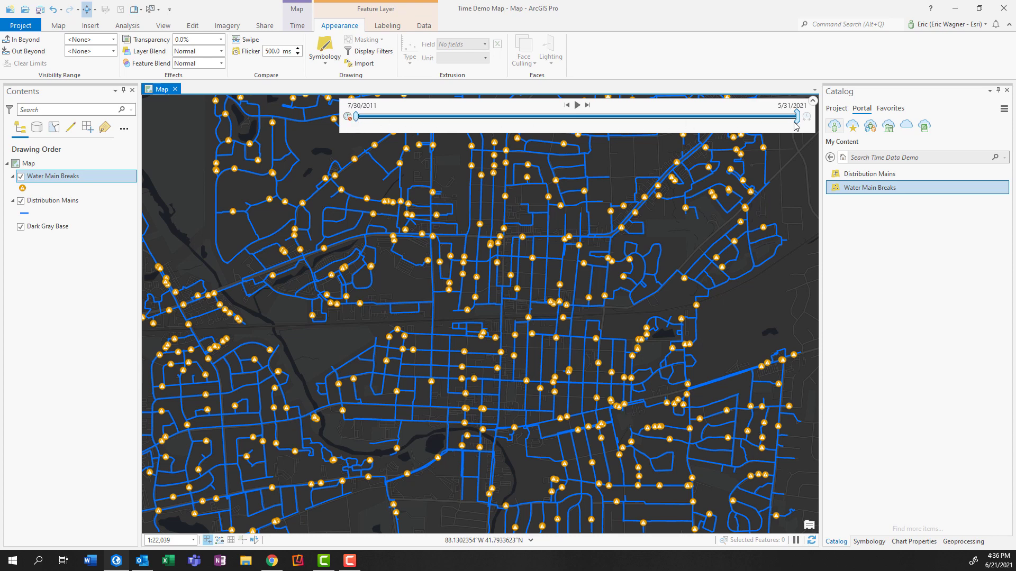
left_click_drag(796, 116, 363, 128)
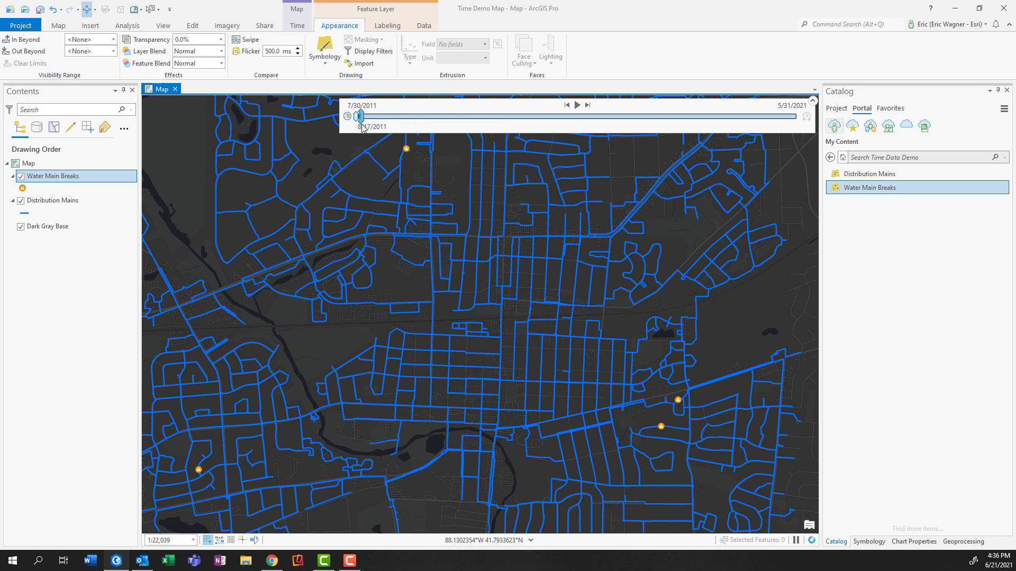
mouse_move(363, 127)
left_mouse_down()
mouse_move(603, 136)
mouse_move(357, 133)
left_mouse_up()
left_click(578, 106)
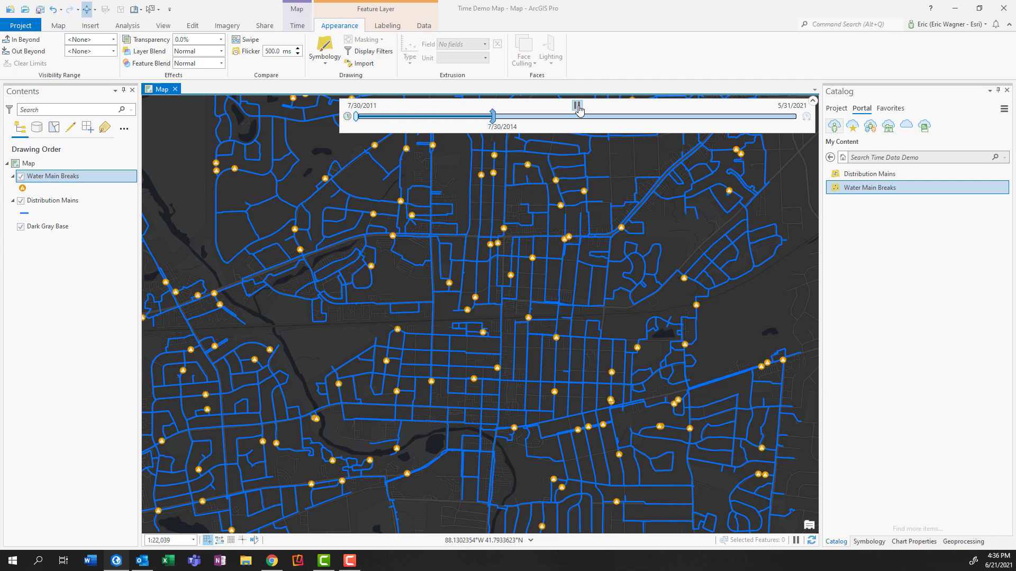
left_click(578, 106)
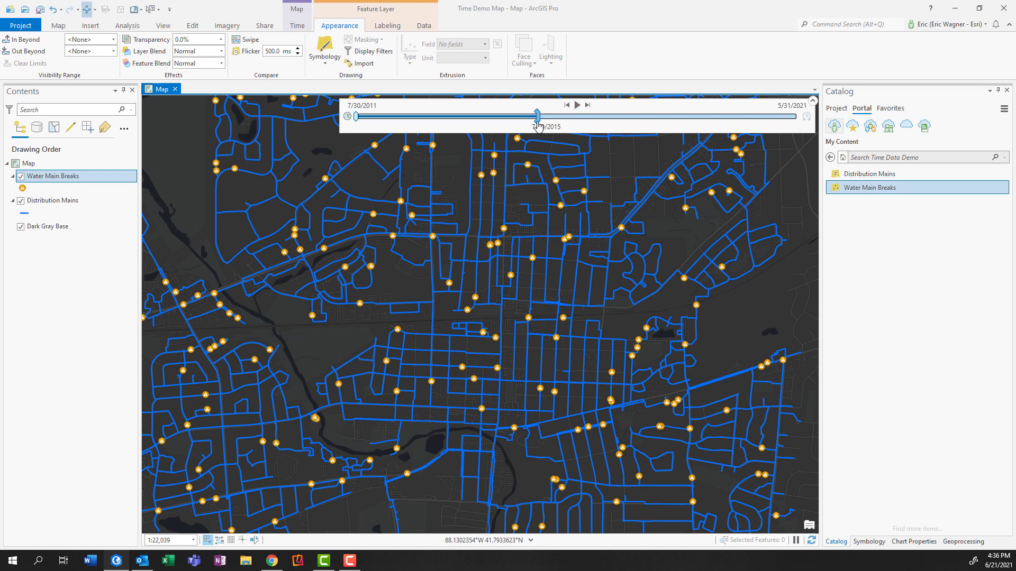
- Reset the time window to 7/30/2011 and duplicate the Water Main Breaks layer in Contents
left_click_drag(537, 123, 357, 129)
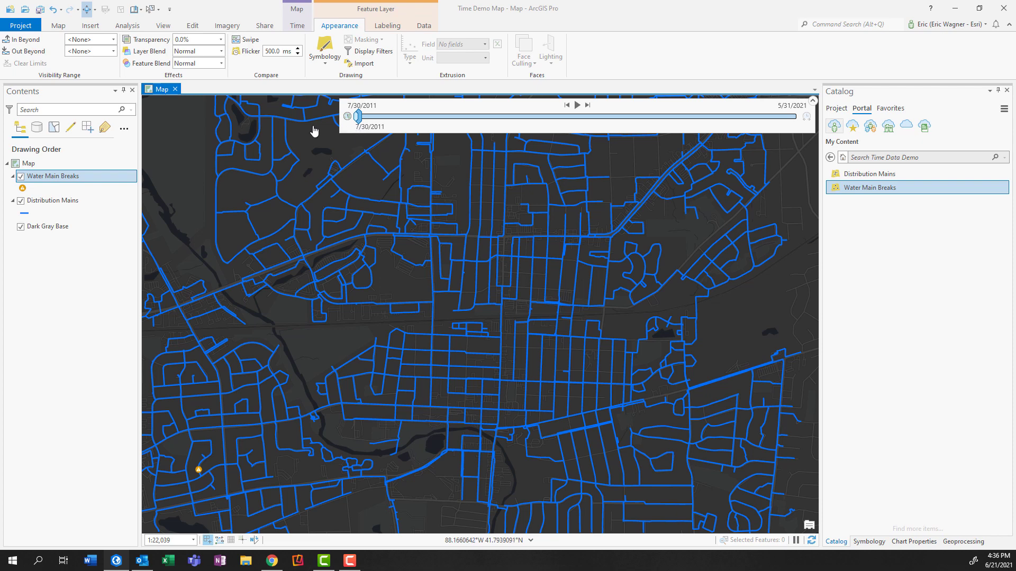
left_click(77, 181)
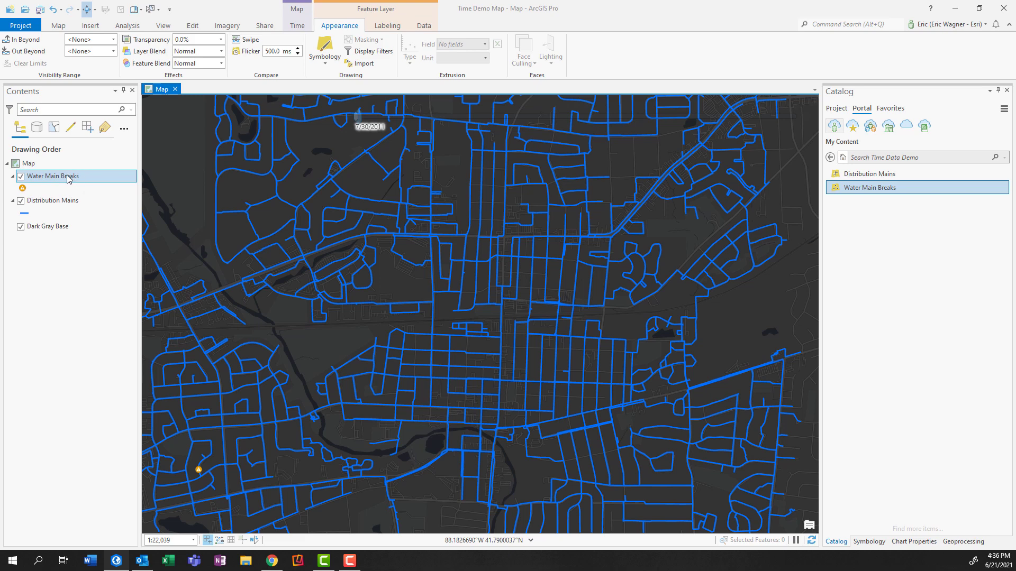
left_click_drag(68, 179, 64, 201)
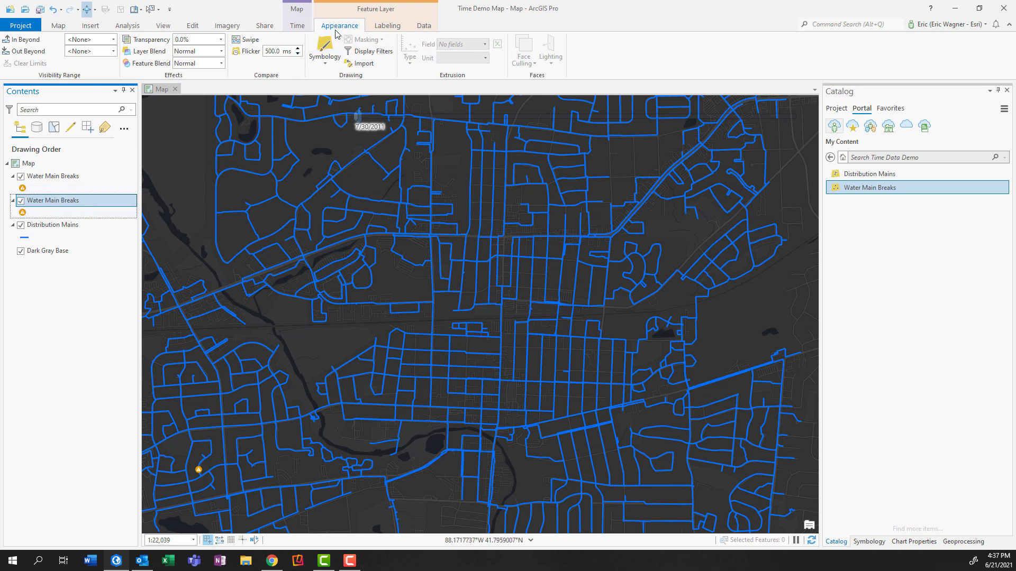
- Change the copied Water Main Breaks layer's symbology to Heat Map
left_click(324, 55)
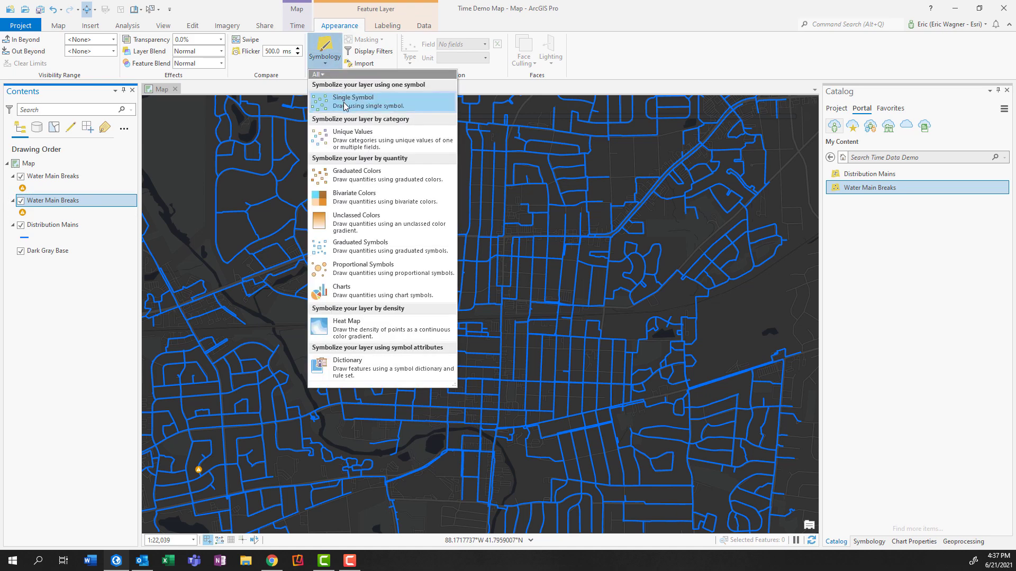
left_click(379, 329)
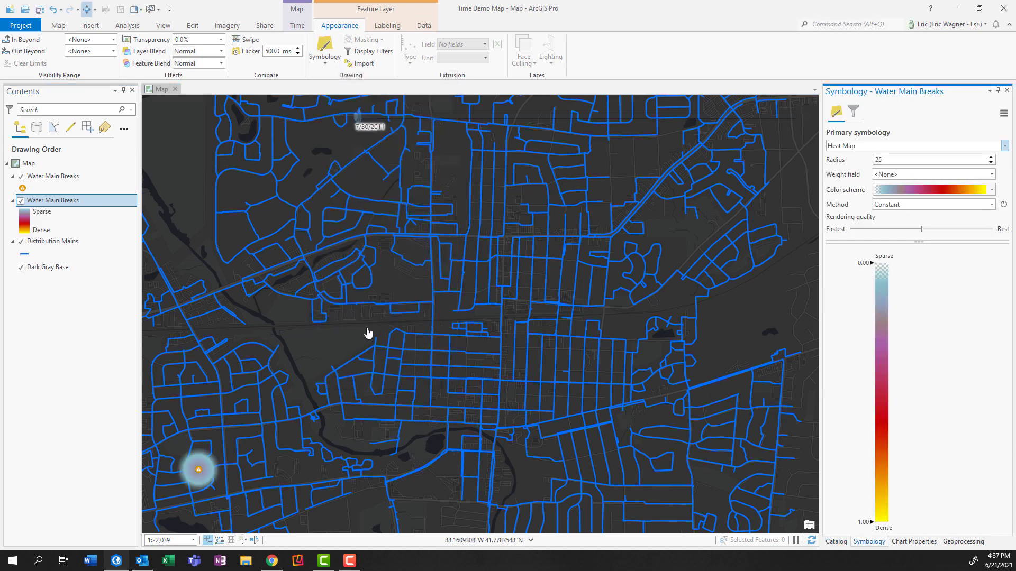
mouse_move(576, 109)
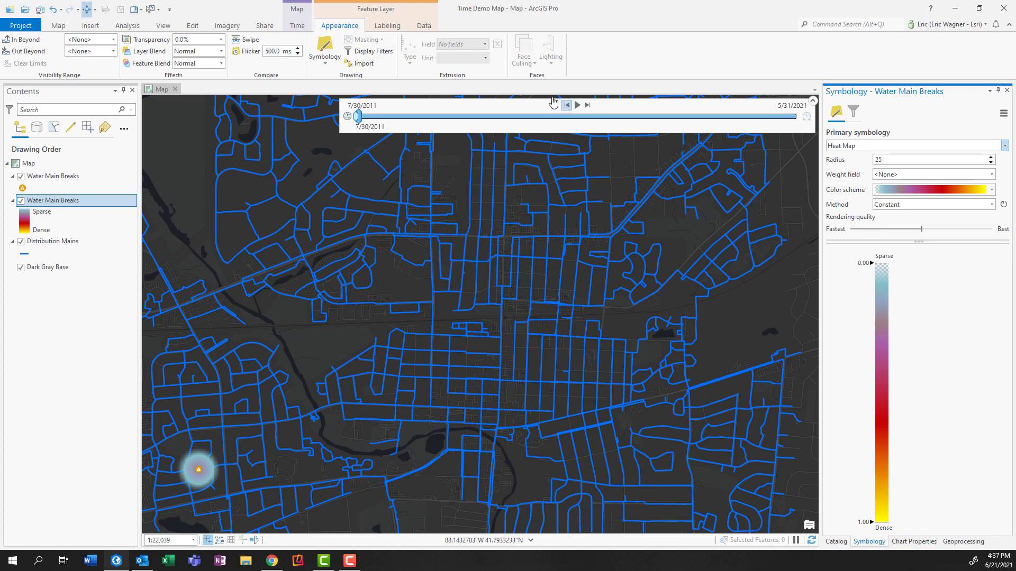
left_click(297, 26)
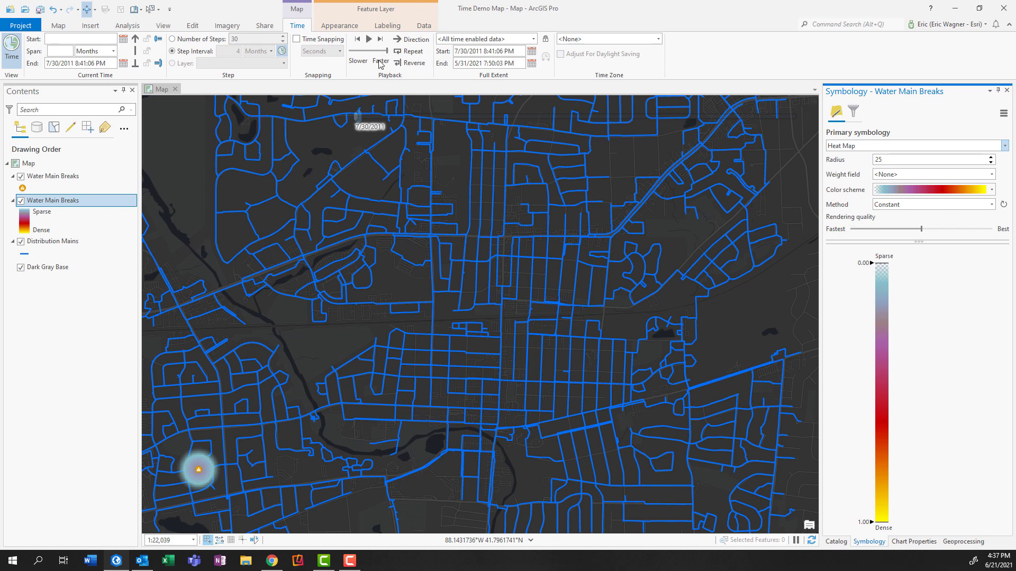
- Play the heat map's time animation, pause it, and move the current time back to an earlier date
left_click(368, 41)
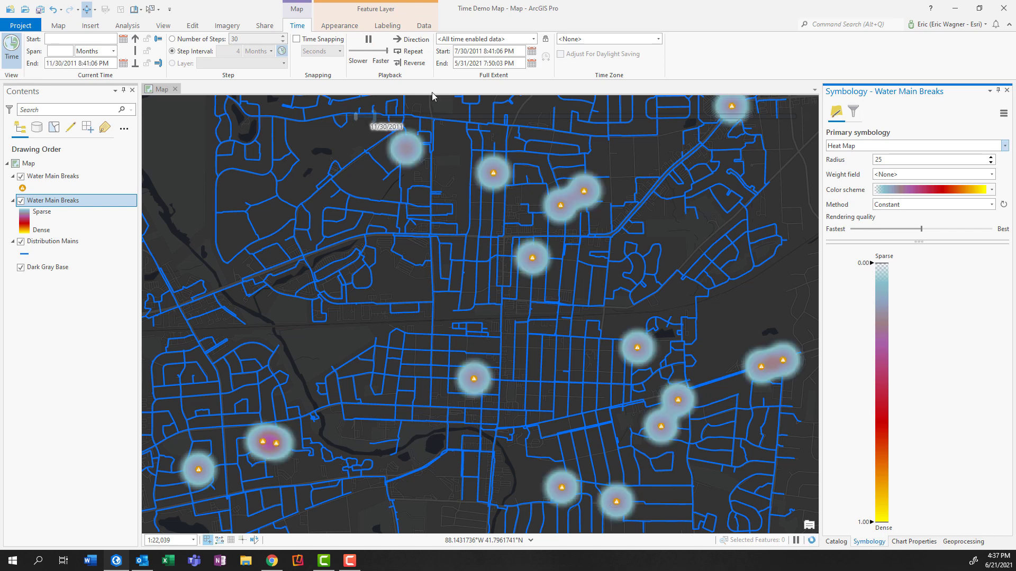
mouse_move(440, 112)
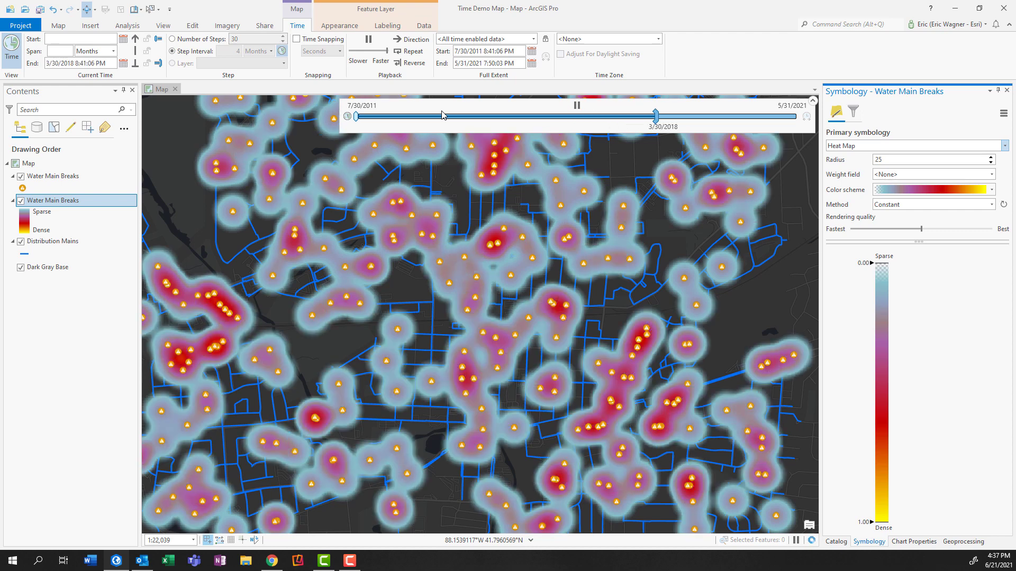
left_click(577, 108)
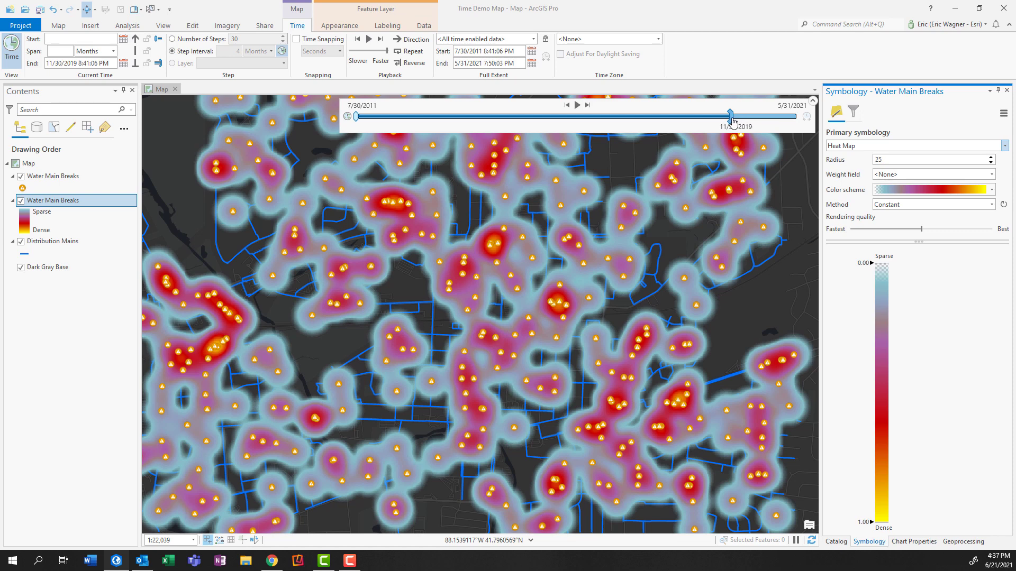
left_click_drag(727, 119, 662, 125)
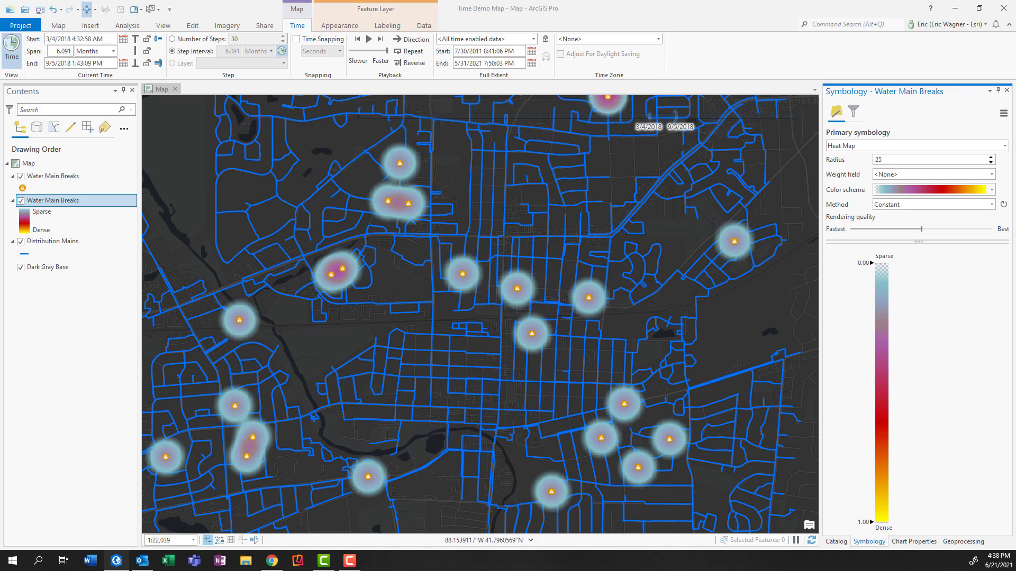
key("alt+Tab")
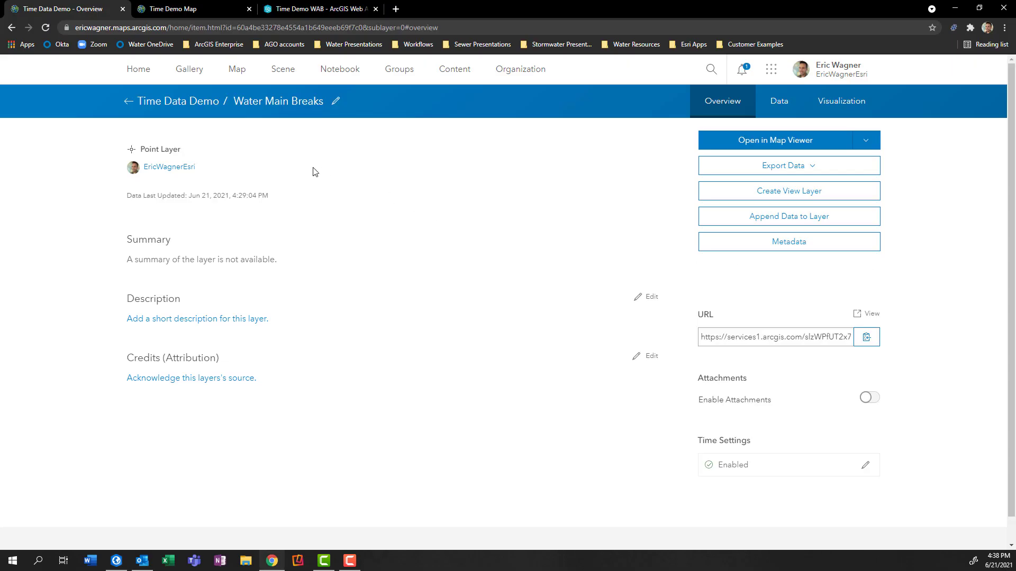
- On the Time Demo Map, play and pause the time slider, then set it to July 30, 2011 – July 30, 2017
left_click(192, 12)
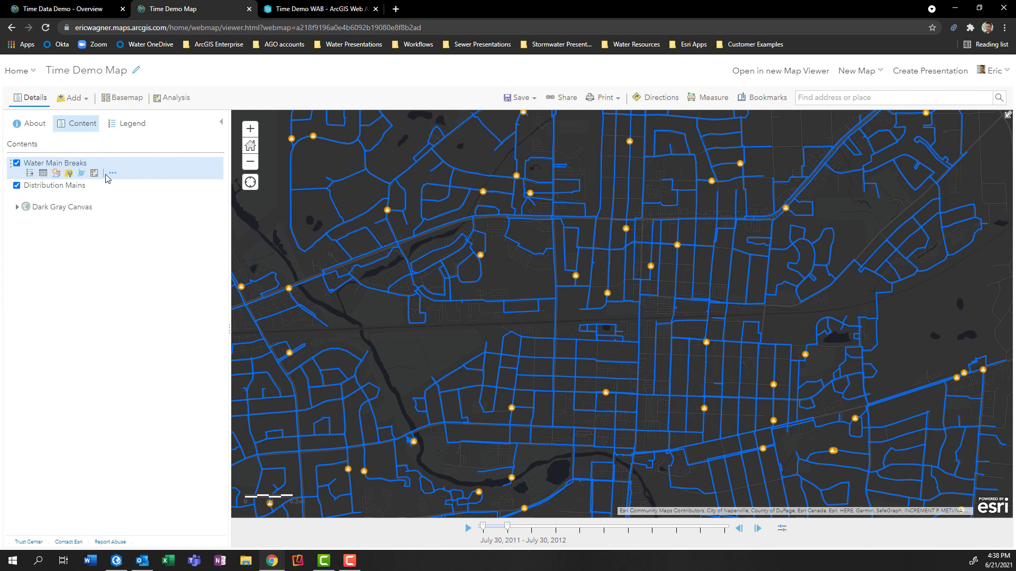
left_click(113, 175)
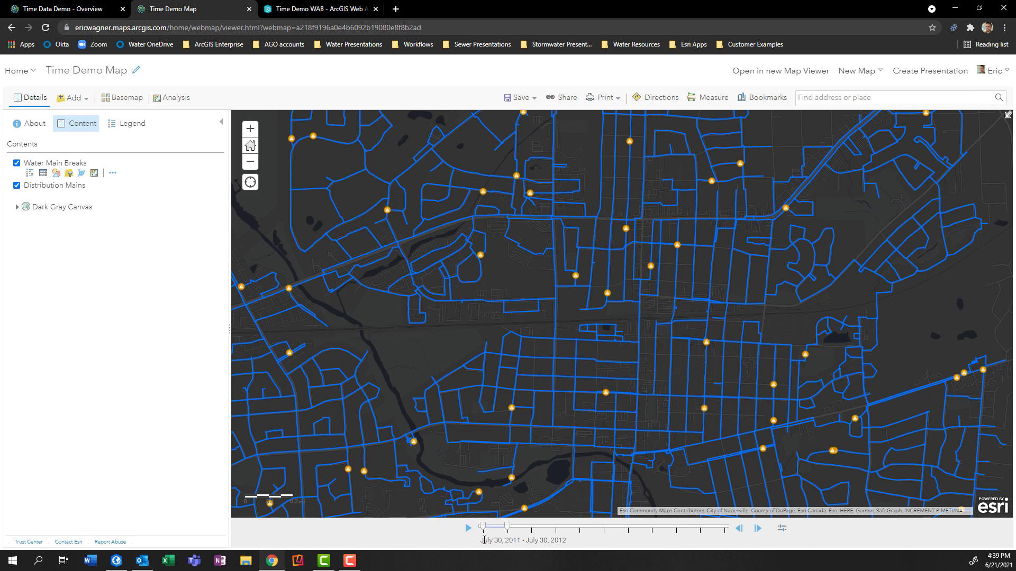
left_click(468, 528)
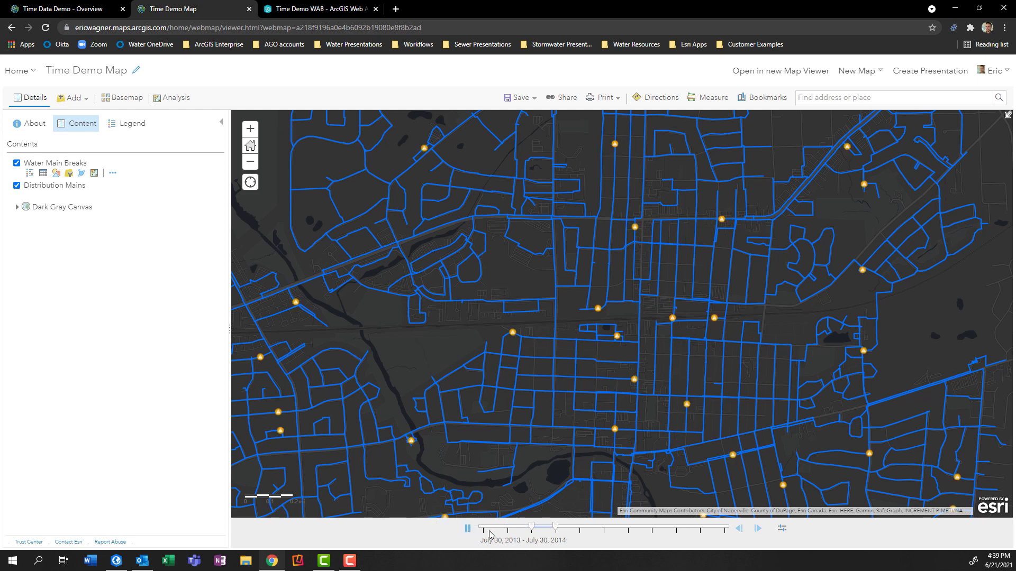
left_click(468, 528)
left_click_drag(555, 526, 480, 529)
left_click_drag(580, 527, 627, 533)
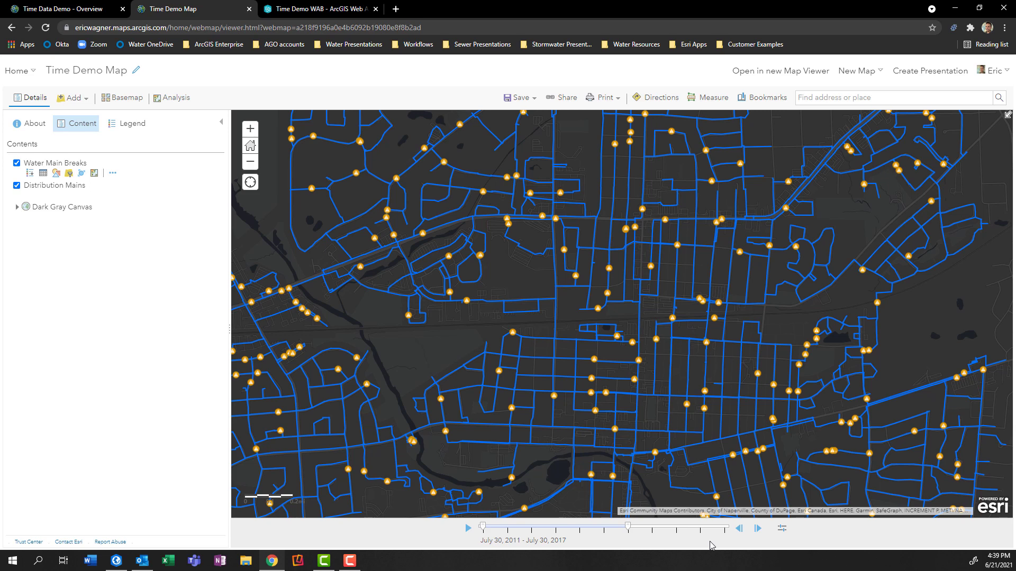
- Configure the time slider to progressively display all the data in 1-month intervals
left_click(782, 529)
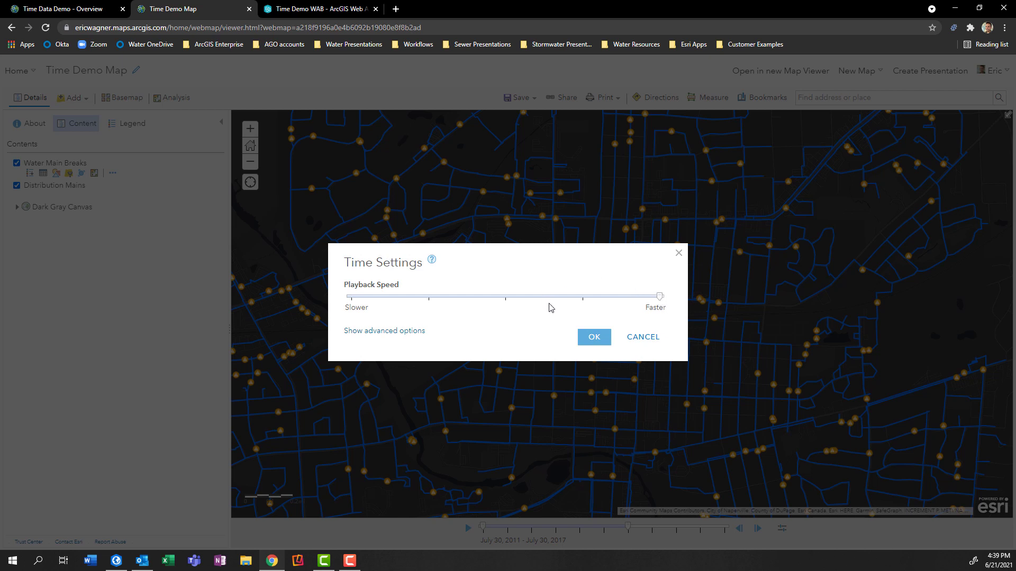
left_click(407, 331)
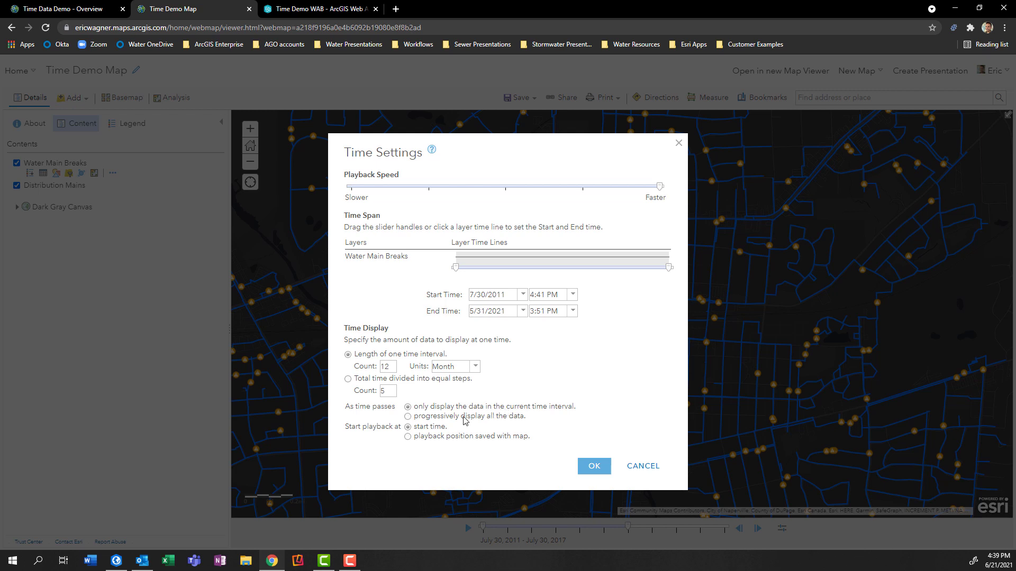
left_click(407, 417)
left_click(391, 369)
key("BackSpace")
left_click(594, 467)
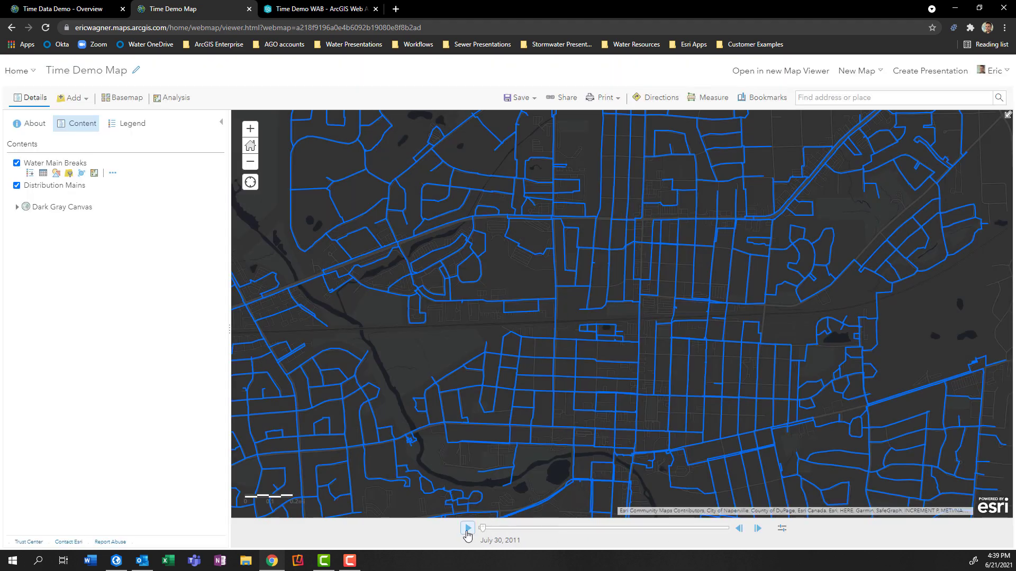
- Play and pause the monthly water main breaks animation, then save the Time Demo Map
left_click(467, 529)
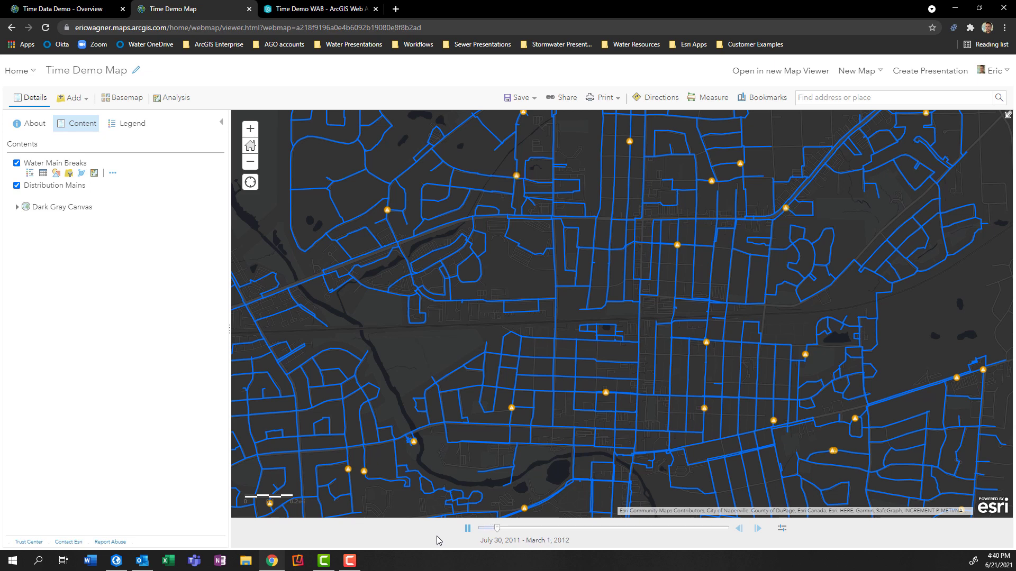
left_click(467, 528)
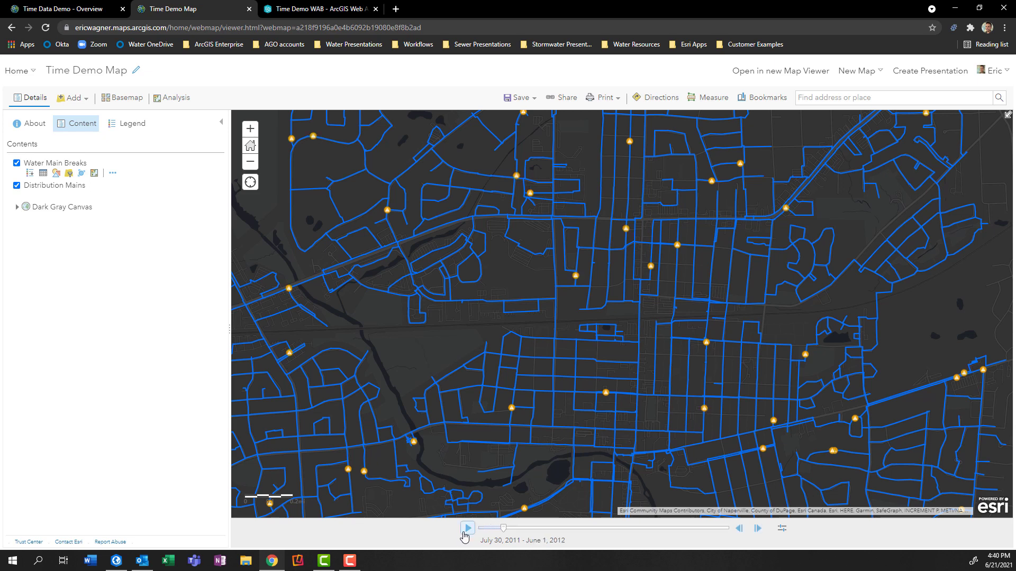
left_click(517, 98)
left_click(520, 116)
- Switch to the Time Demo WAB app in Web AppBuilder
left_click(315, 14)
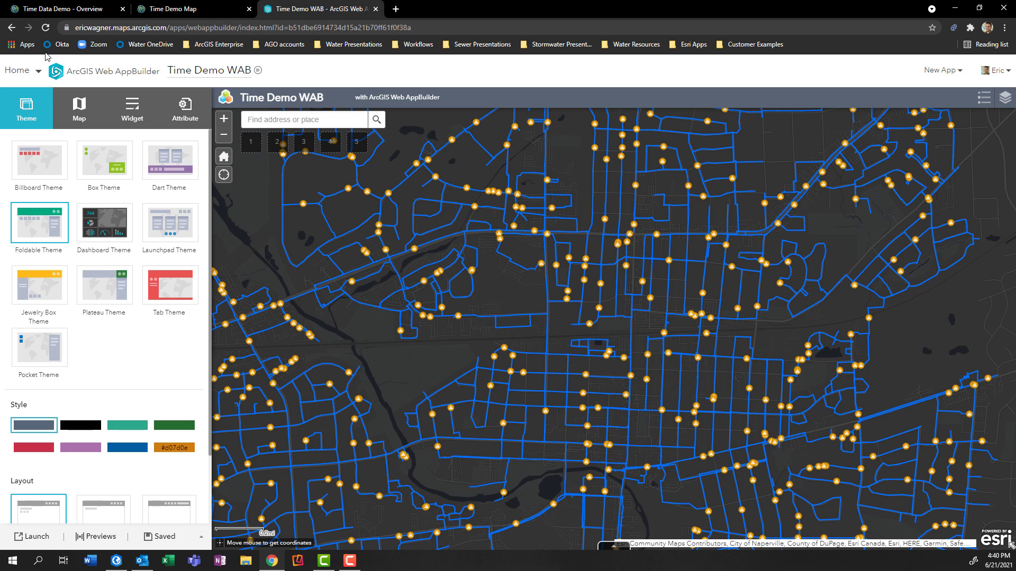
- Add the Time Slider widget to the app's first widget placeholder
left_click(136, 116)
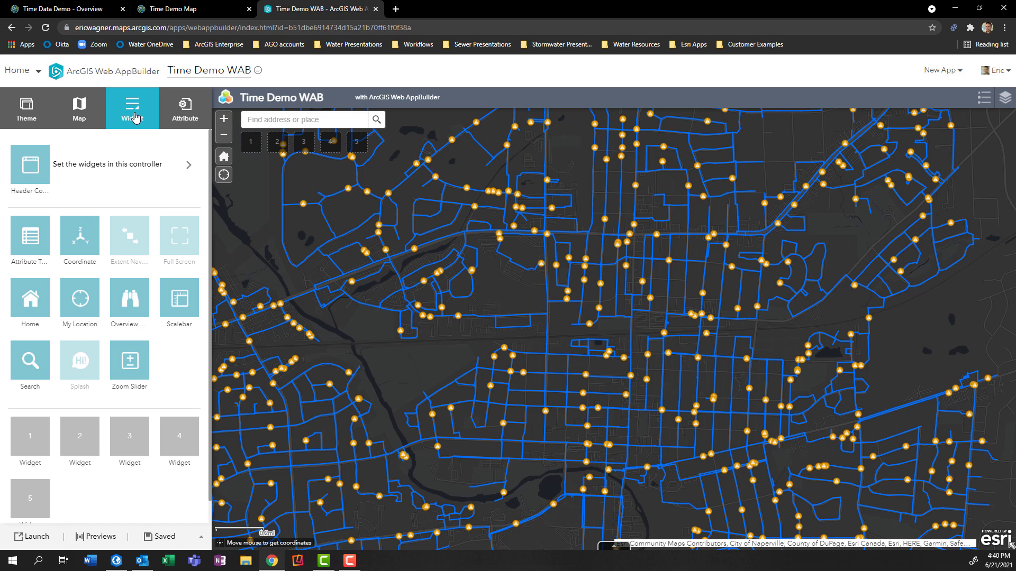
left_click(30, 435)
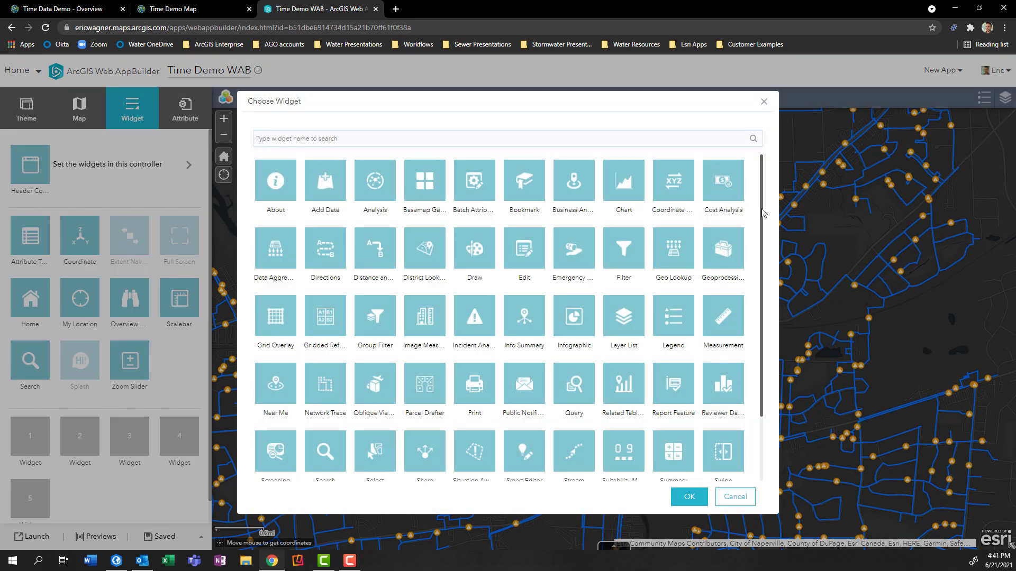
left_click_drag(762, 213, 765, 238)
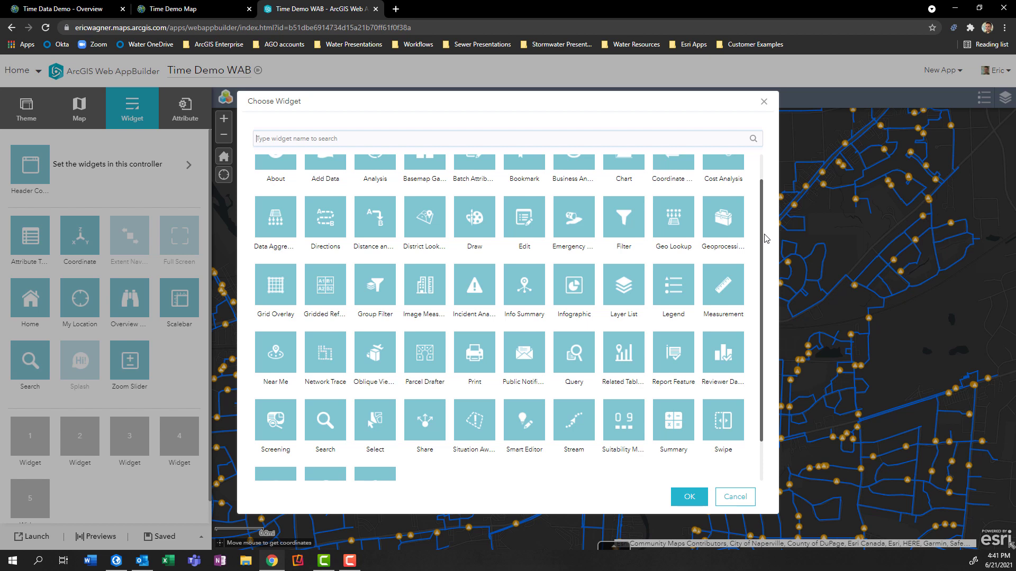
left_click_drag(765, 239, 769, 295)
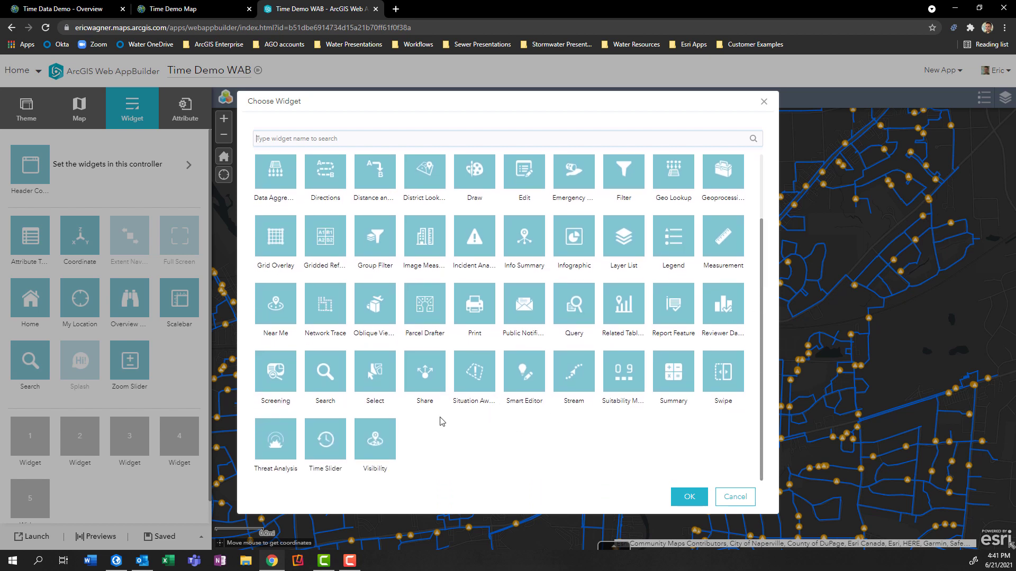
left_click(332, 445)
left_click(682, 496)
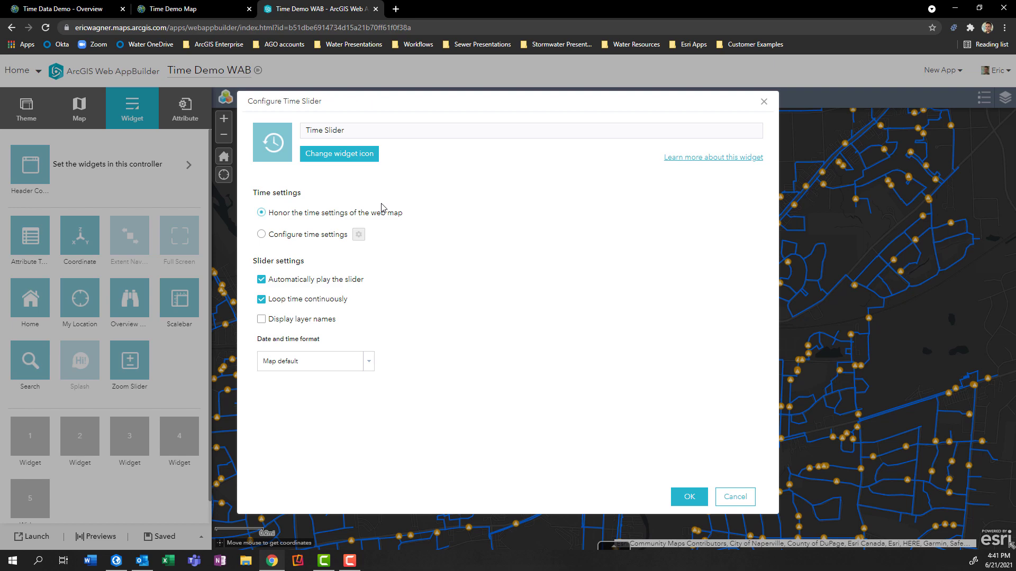
- Check the web map's time settings, then discard the slider's custom time interval settings
left_click(216, 9)
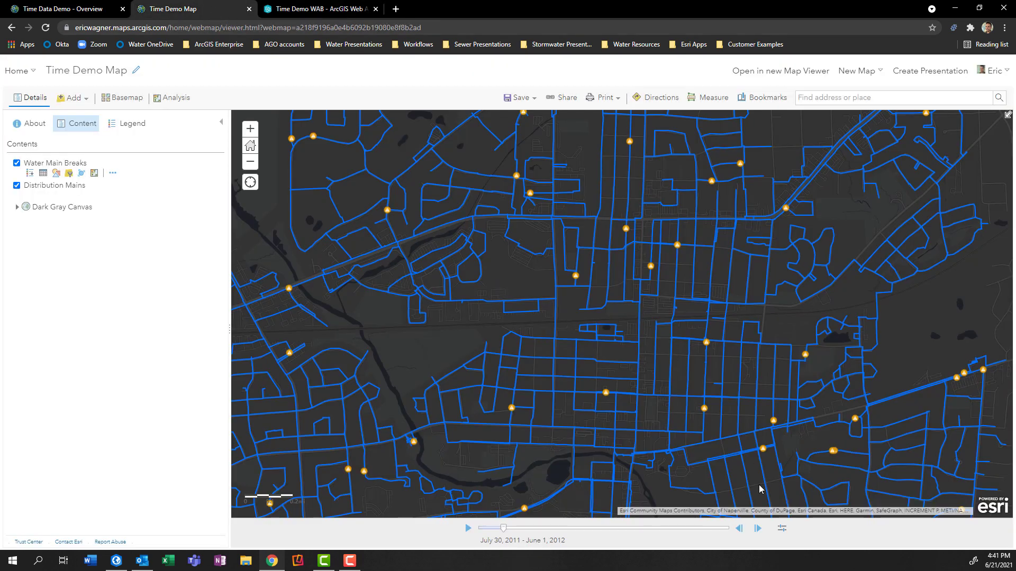
left_click(781, 529)
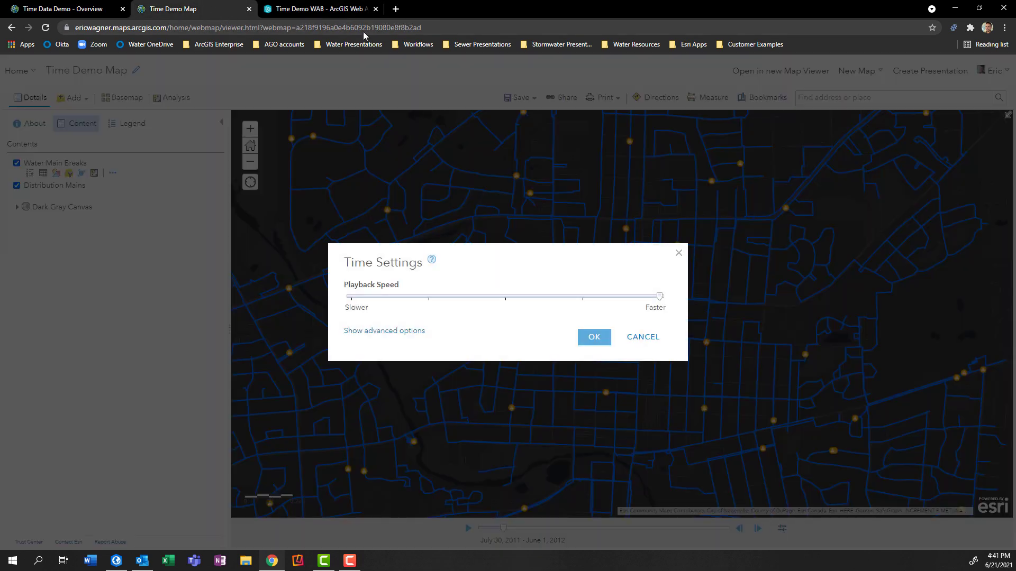
left_click(340, 10)
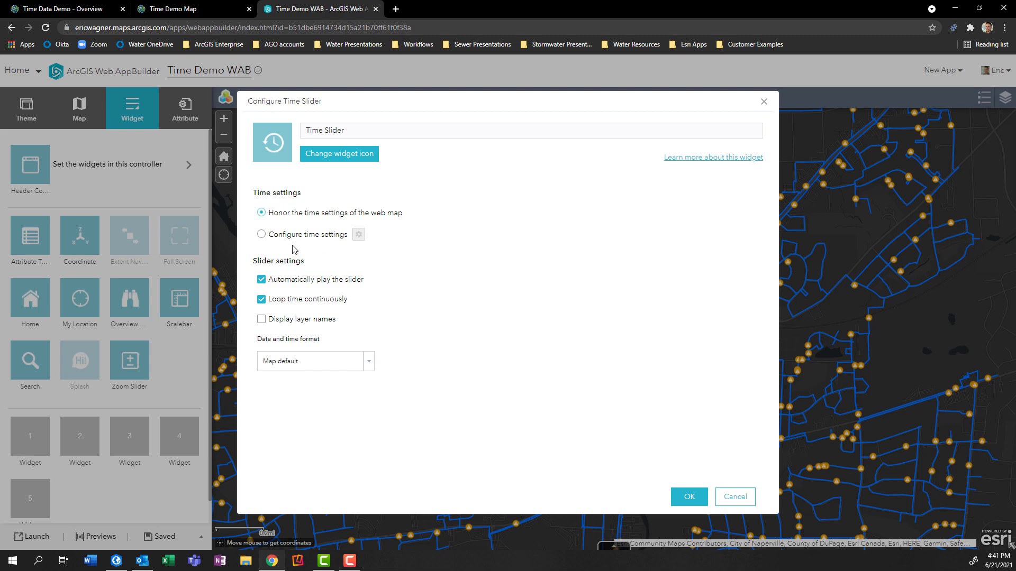
left_click(262, 235)
left_click(359, 235)
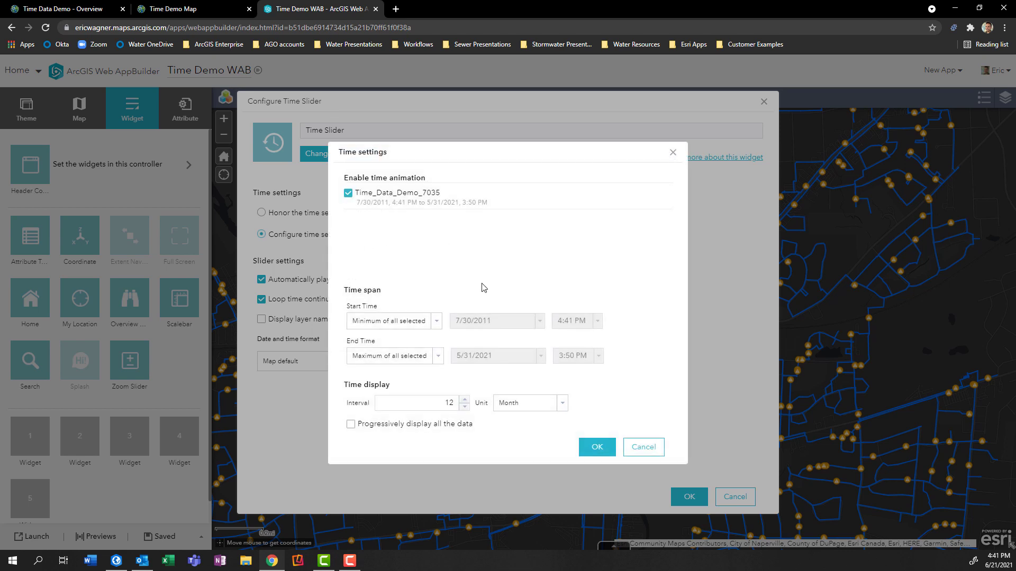
left_click(447, 400)
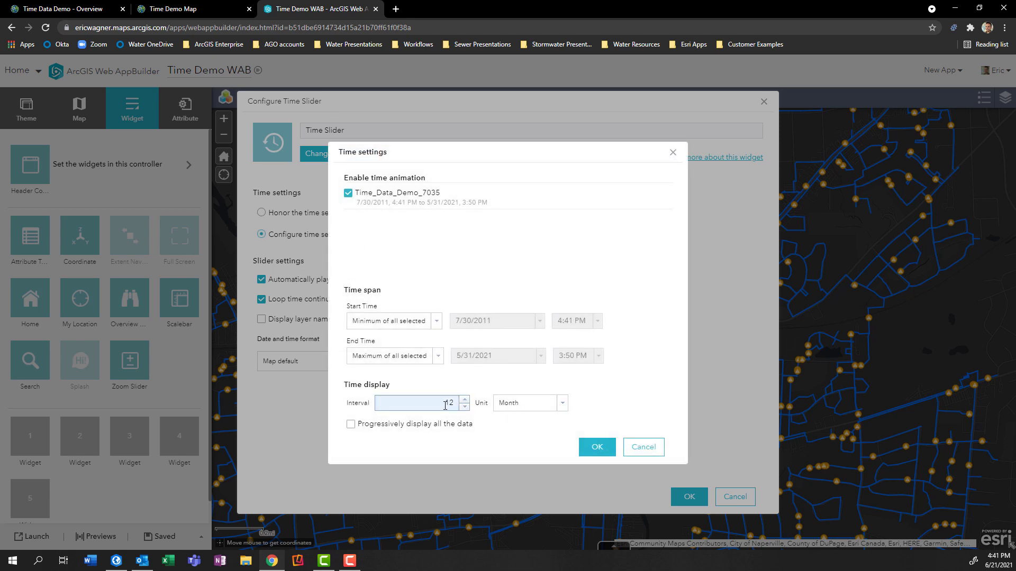
left_click(631, 447)
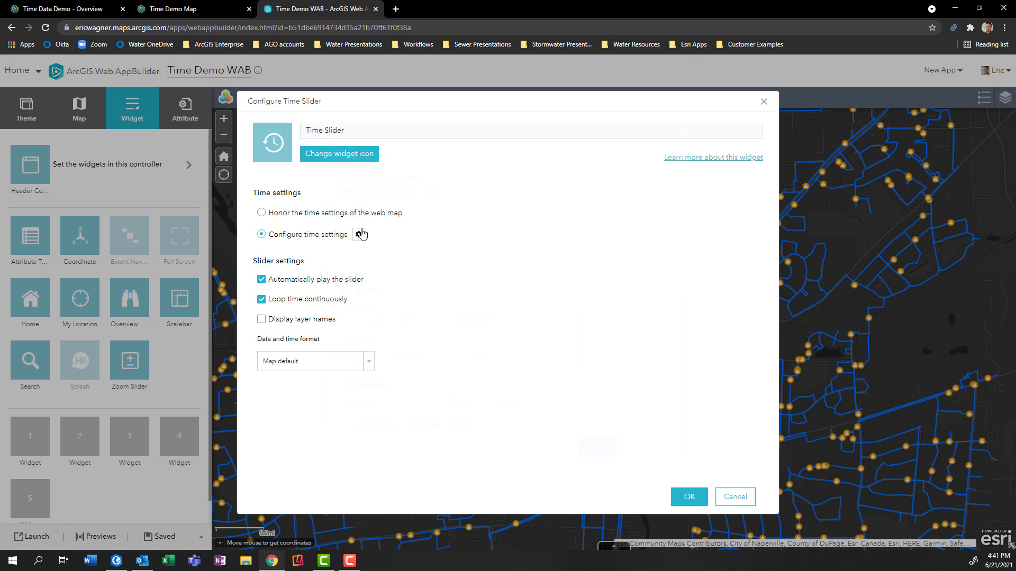
- Have the Time Slider honor the web map's time settings, keeping the Map default date format
left_click(337, 214)
left_click(370, 362)
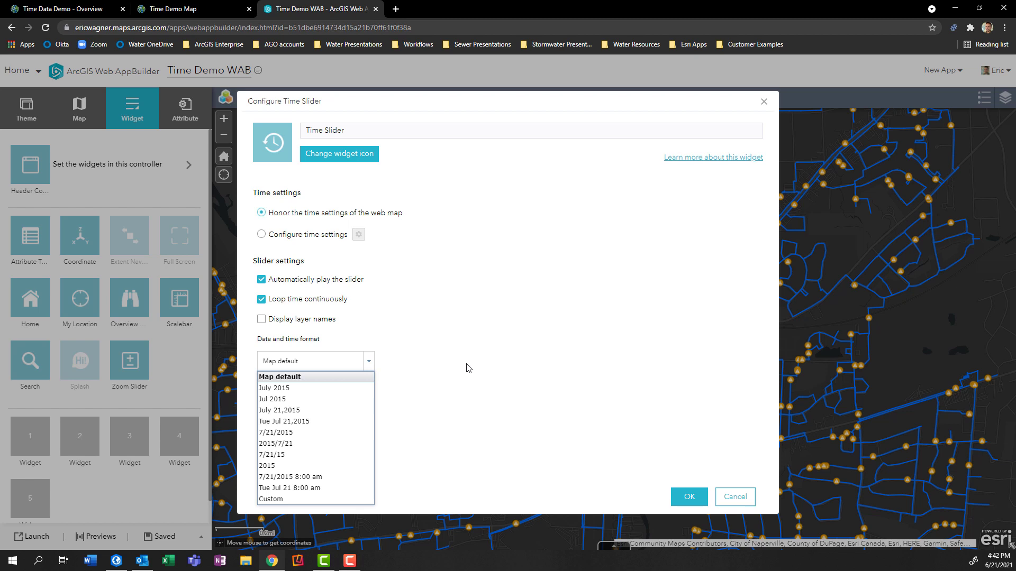
left_click(485, 357)
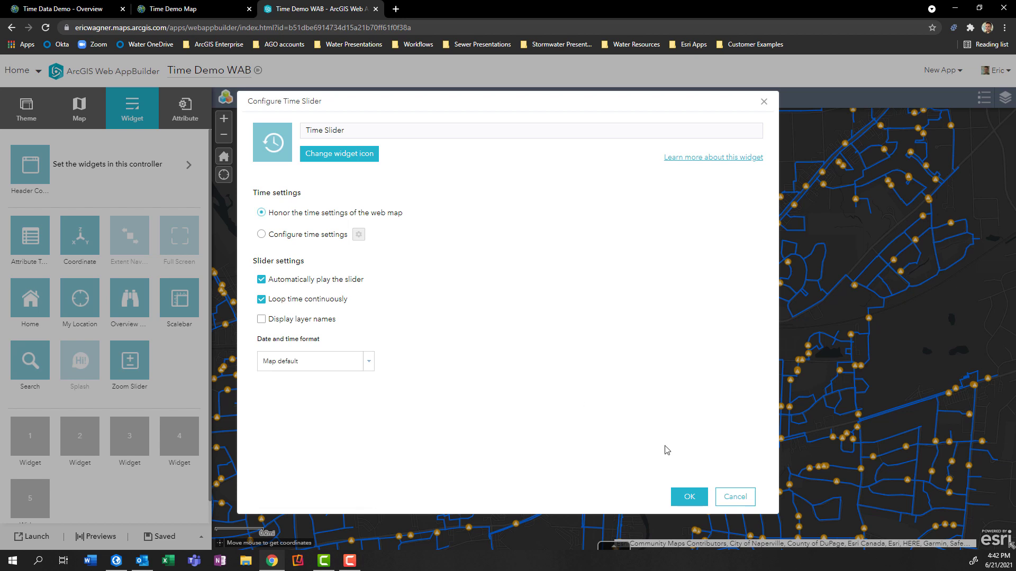
- Apply the Time Slider configuration and save the Time Demo WAB app
left_click(689, 499)
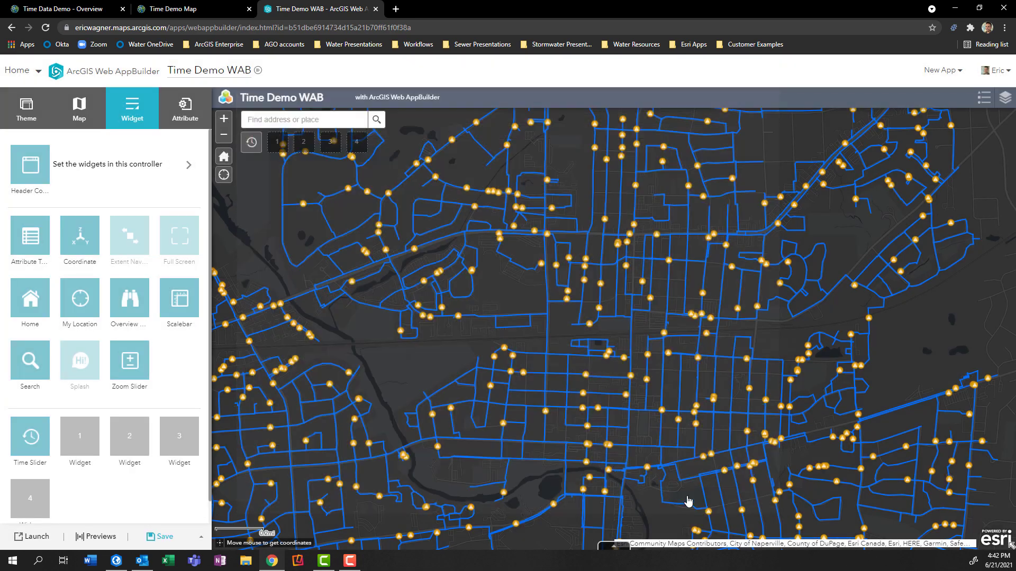
left_click(159, 538)
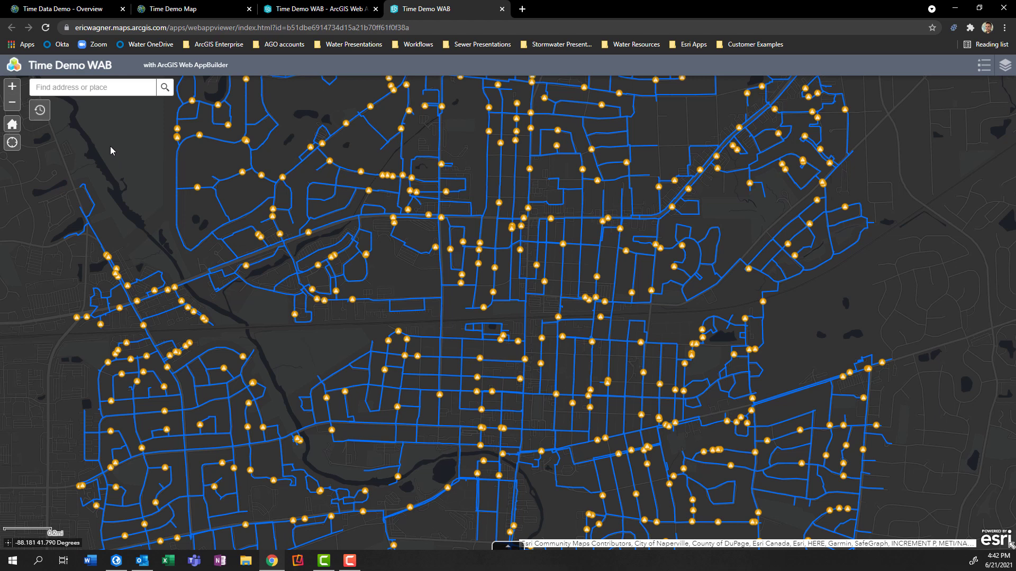
- Show the Time Slider, extend its range to September 2017, and play at 2x speed
left_click(40, 111)
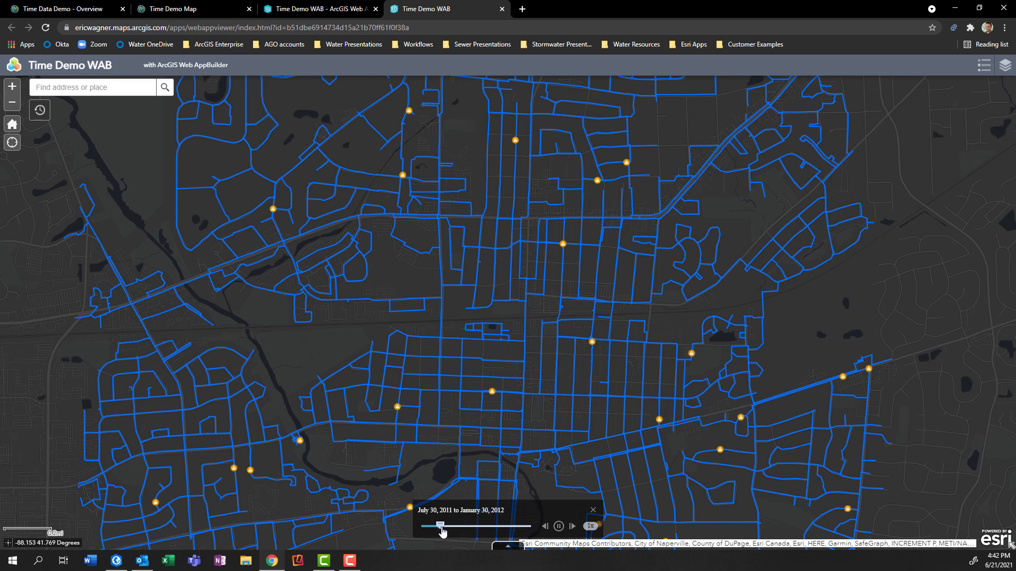
left_click_drag(443, 532, 487, 531)
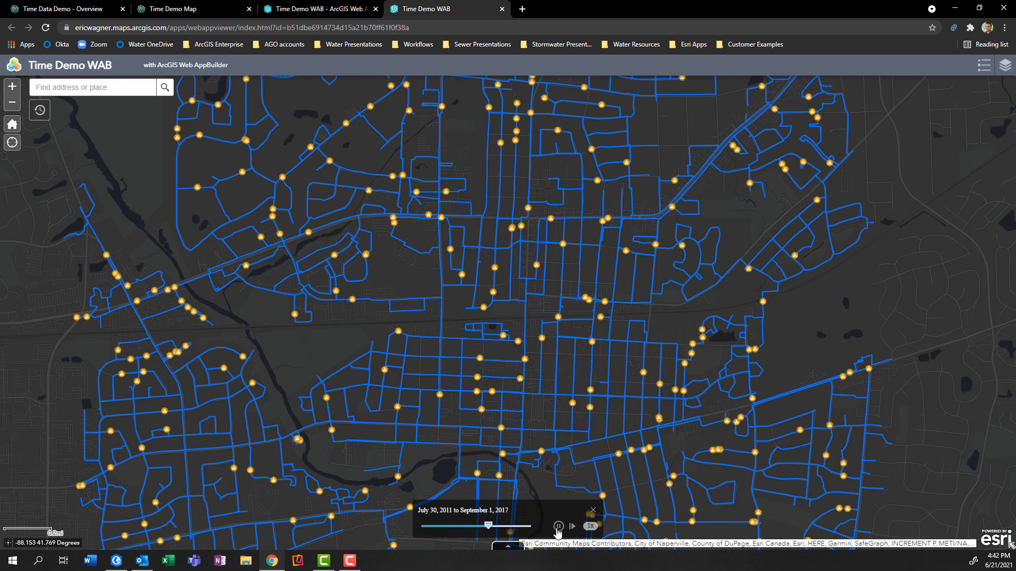
left_click(590, 526)
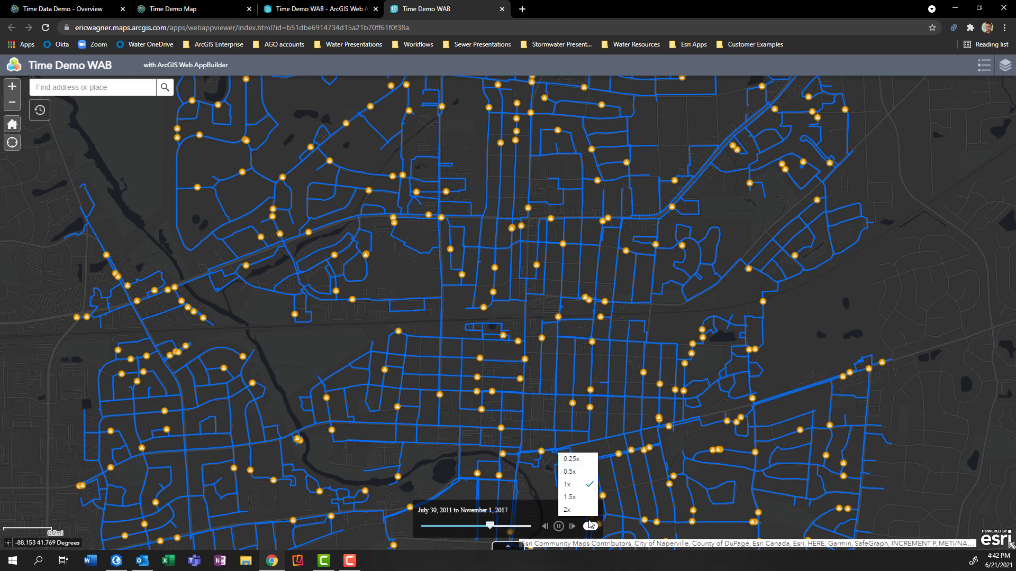
left_click(567, 509)
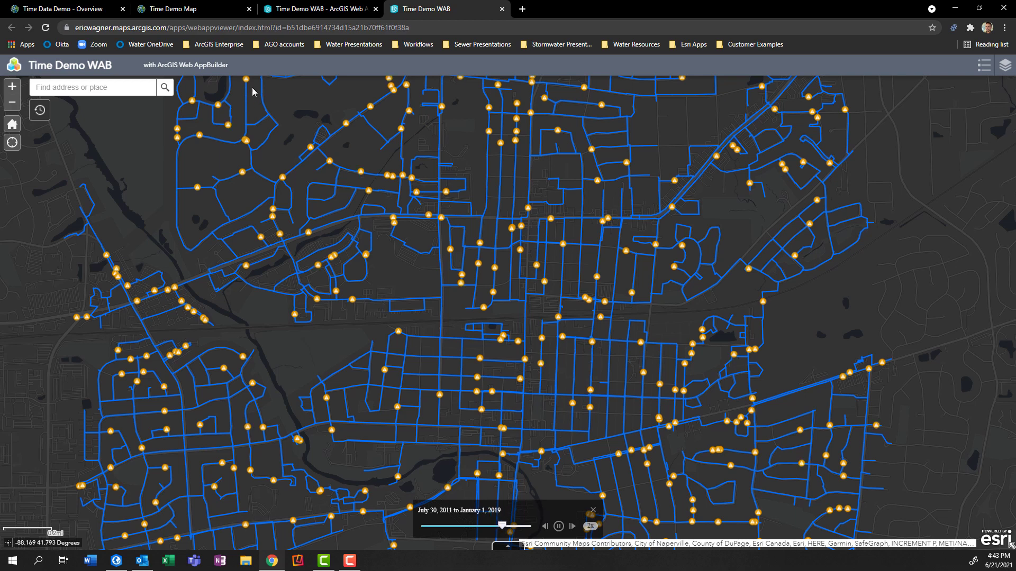
- Add a copy of Water Main Breaks below the original and style it as a heat map
left_click(198, 15)
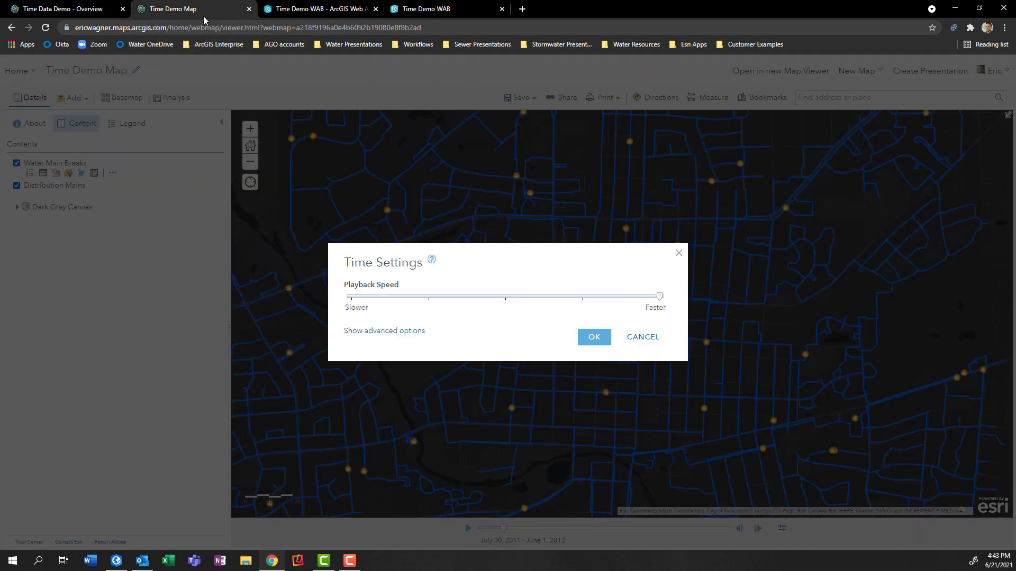
left_click(643, 337)
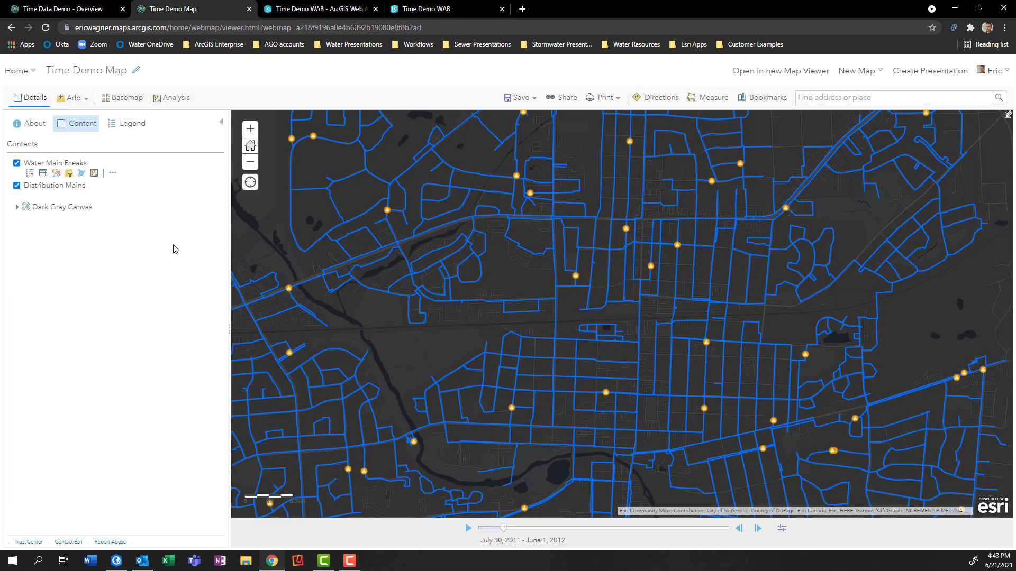
left_click(113, 174)
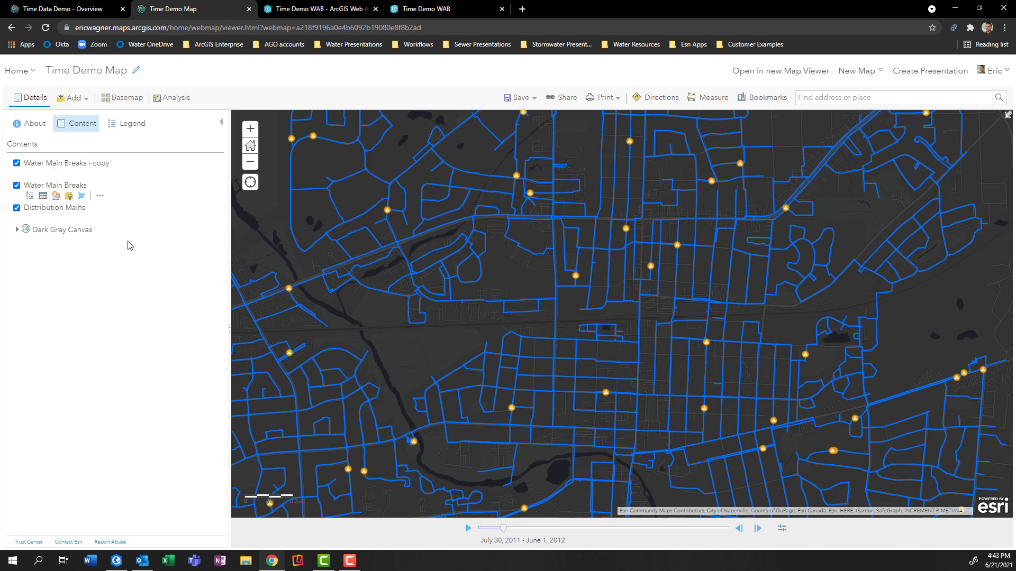
left_click_drag(11, 167, 20, 201)
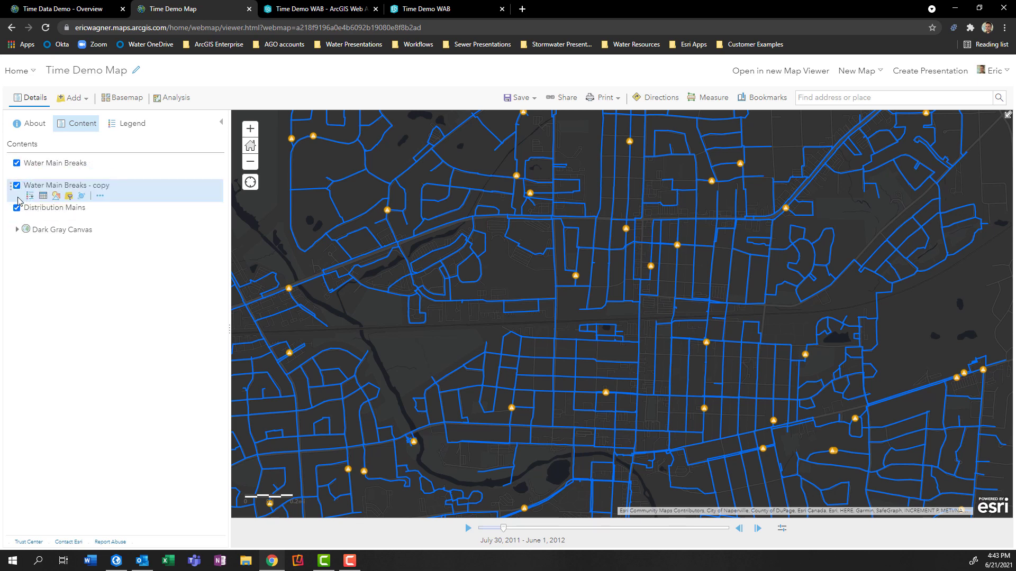
left_click(56, 196)
left_click(108, 362)
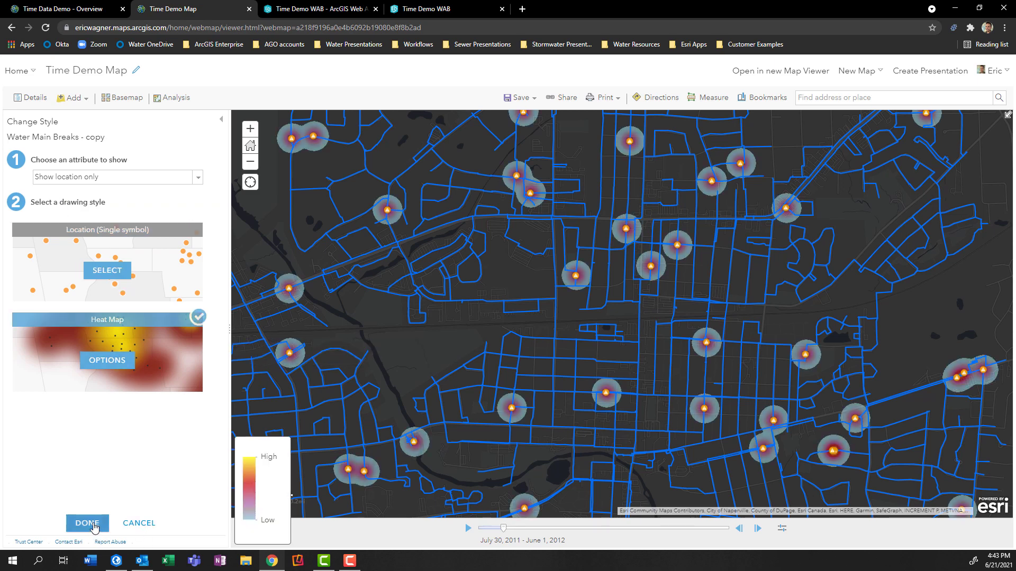
left_click(94, 525)
- Play the web map's time animation and save the Time Demo Map
left_click(468, 529)
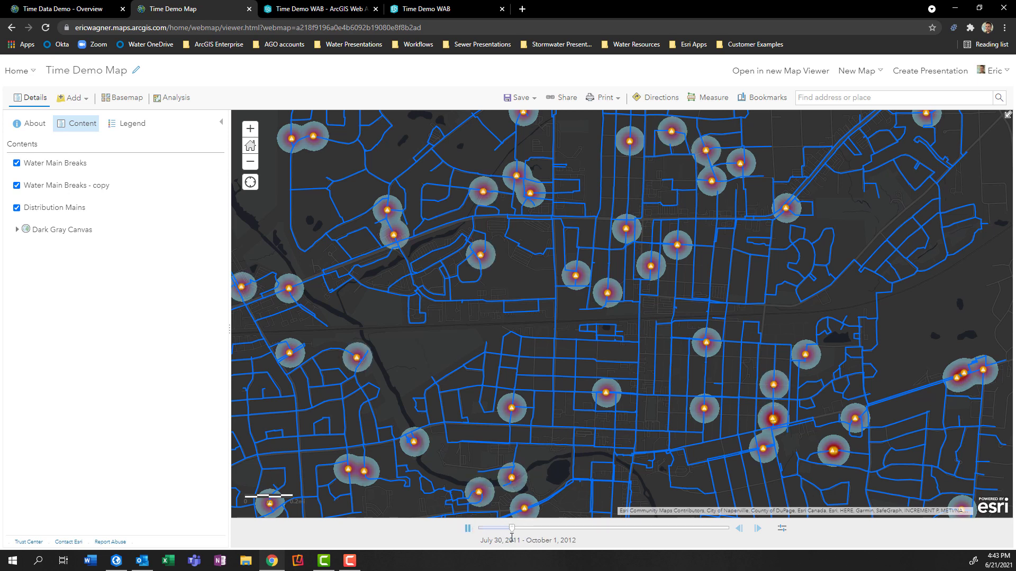
left_click(521, 98)
left_click(521, 118)
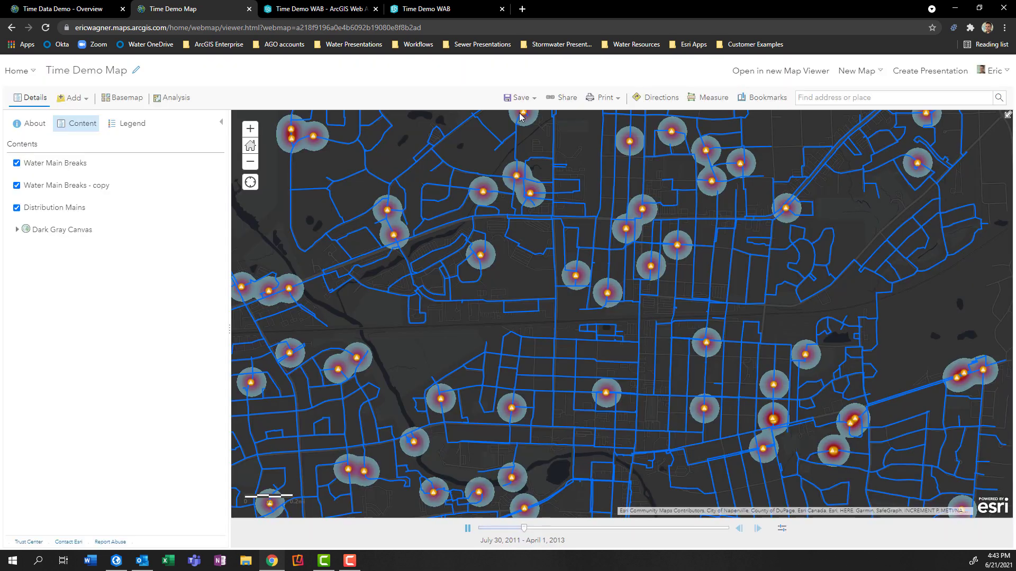
- Reload the Time Demo WAB app, play its Time Slider at 2x, and extend the range forward
left_click(447, 10)
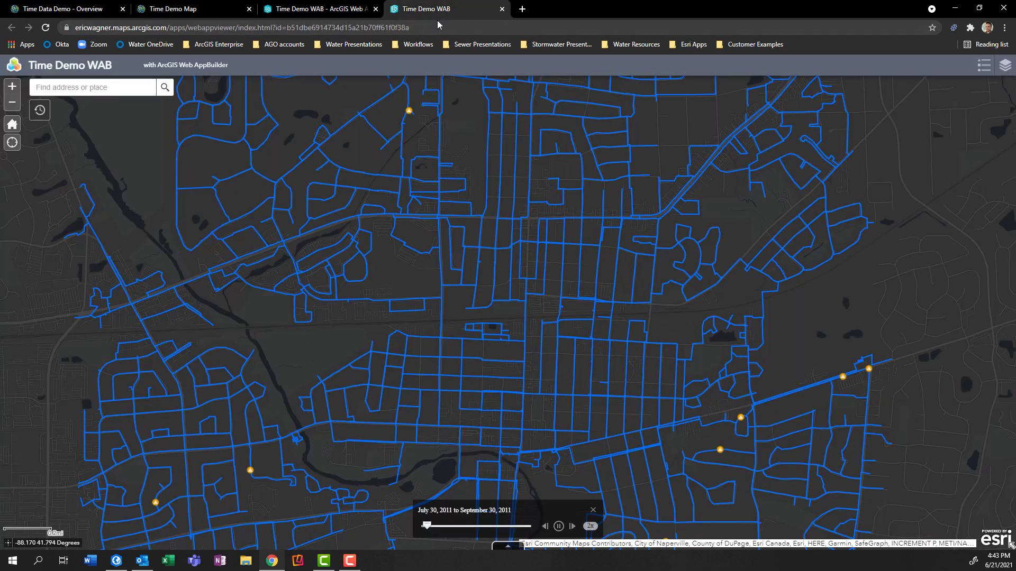
left_click(45, 28)
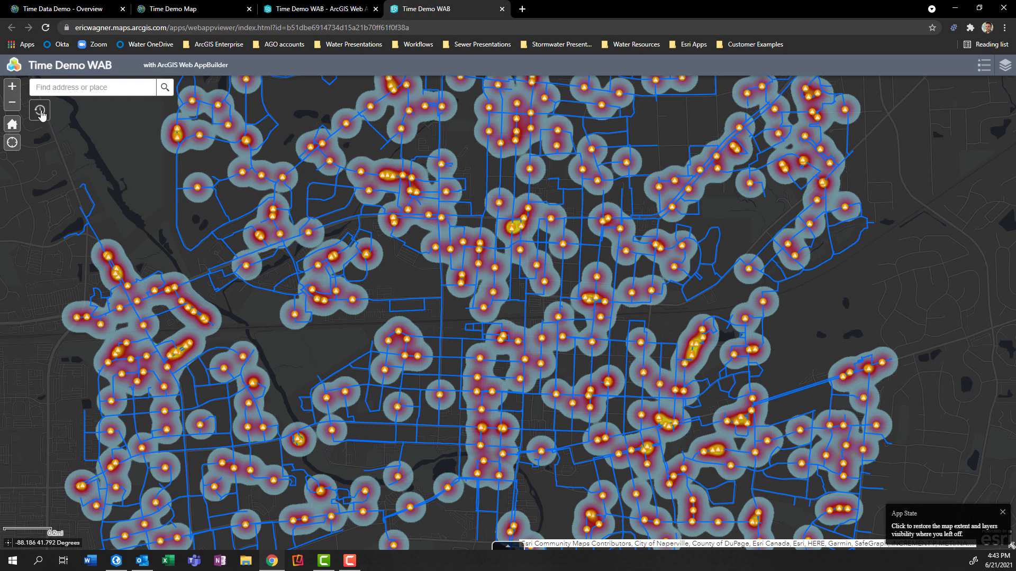
left_click(41, 111)
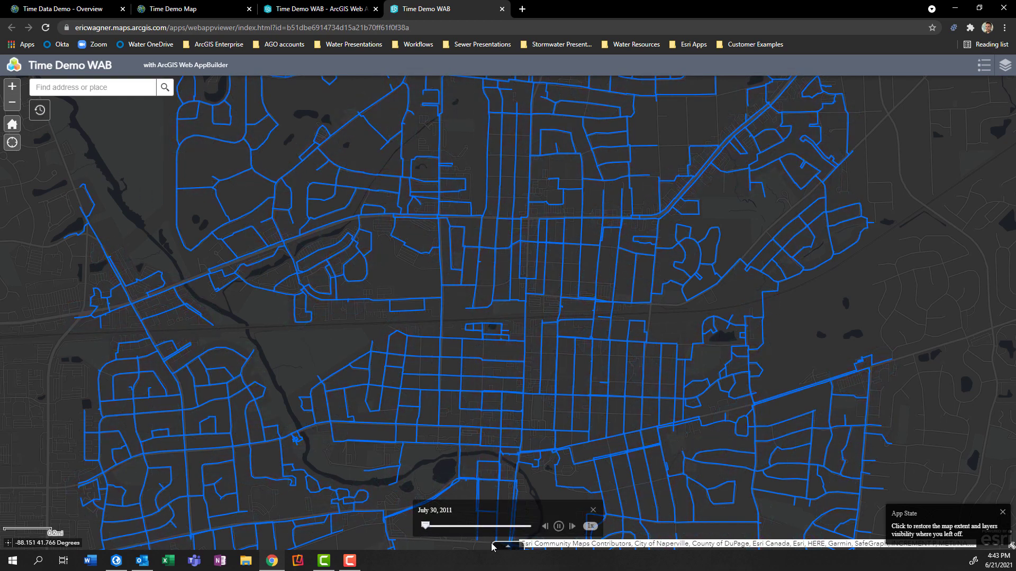
left_click(588, 527)
left_click(579, 460)
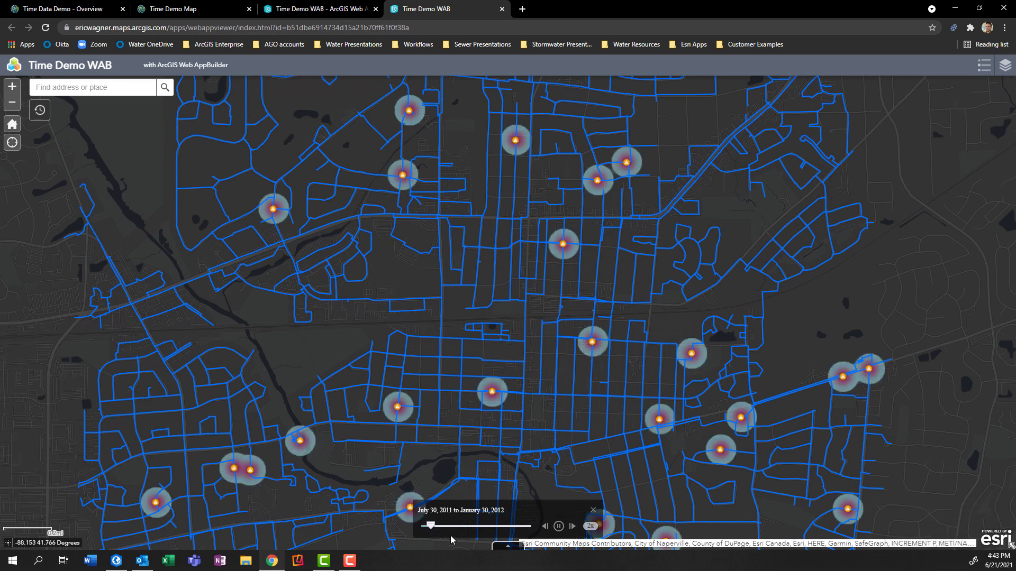
left_click_drag(443, 532, 487, 534)
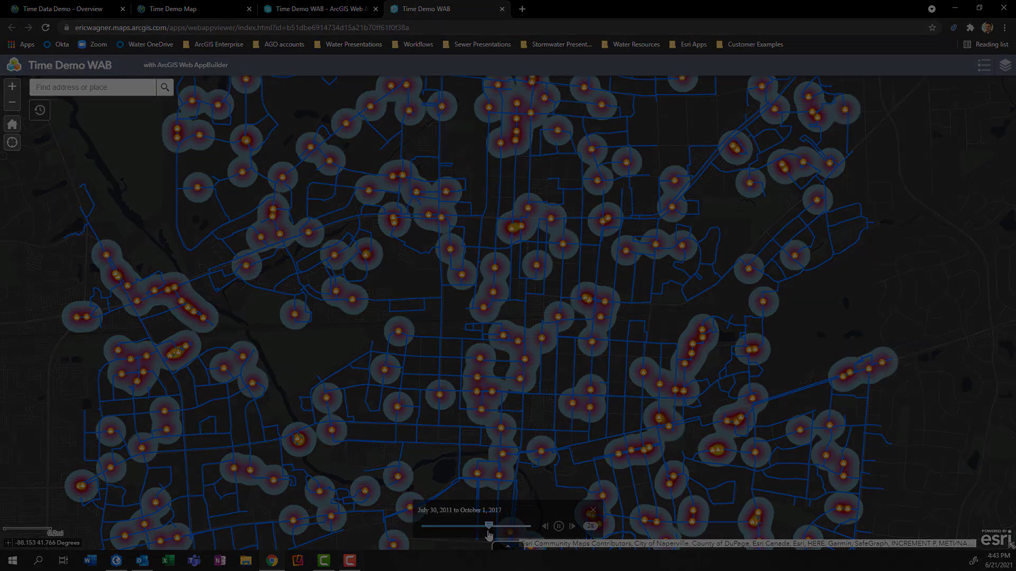